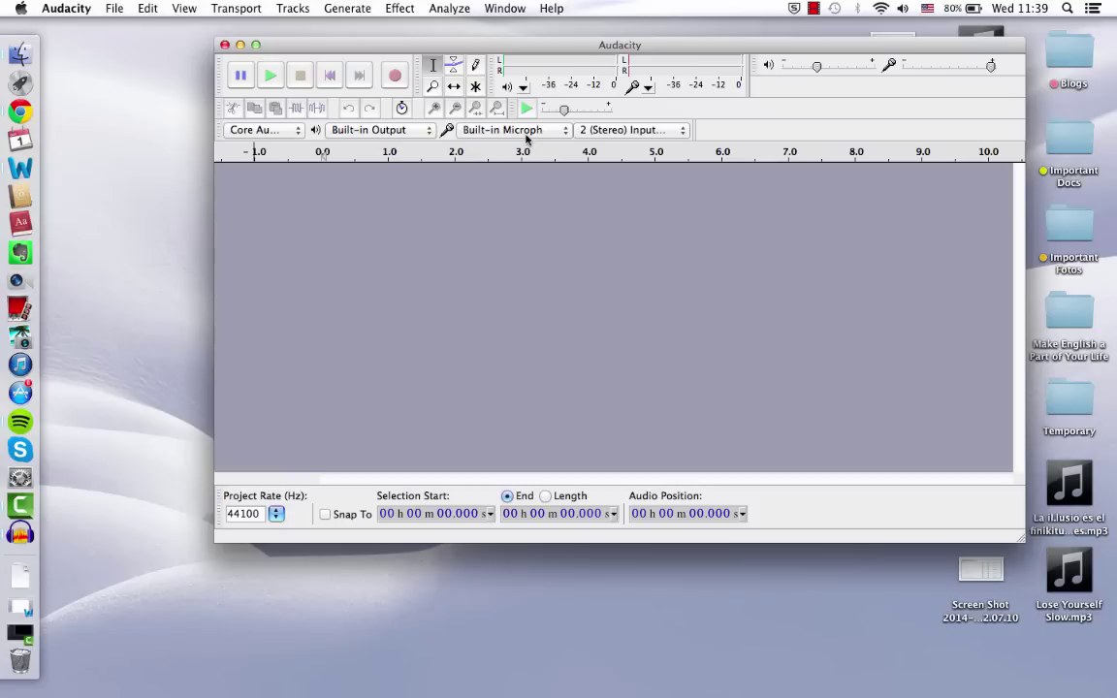
Open Lose Yourself.mp3 from the Desktop as a mono 44100 Hz track in Audacity.
{"action": "left_click_drag", "start_coordinate": [541, 53], "coordinate": [404, 60]}
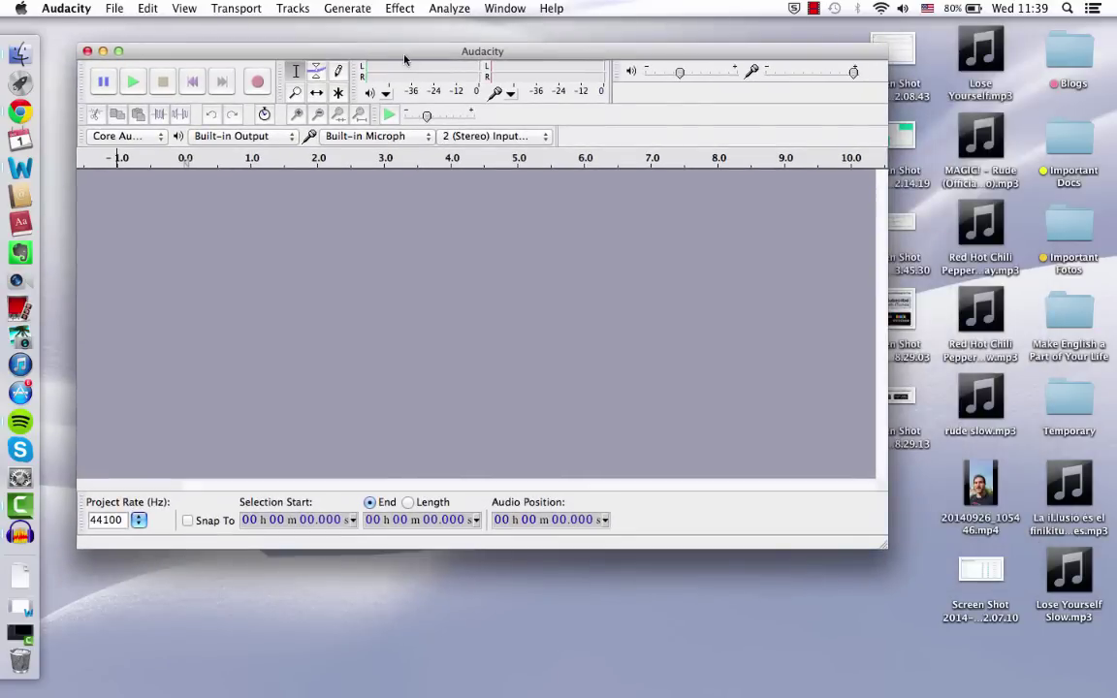
{"action": "left_click", "coordinate": [116, 7]}
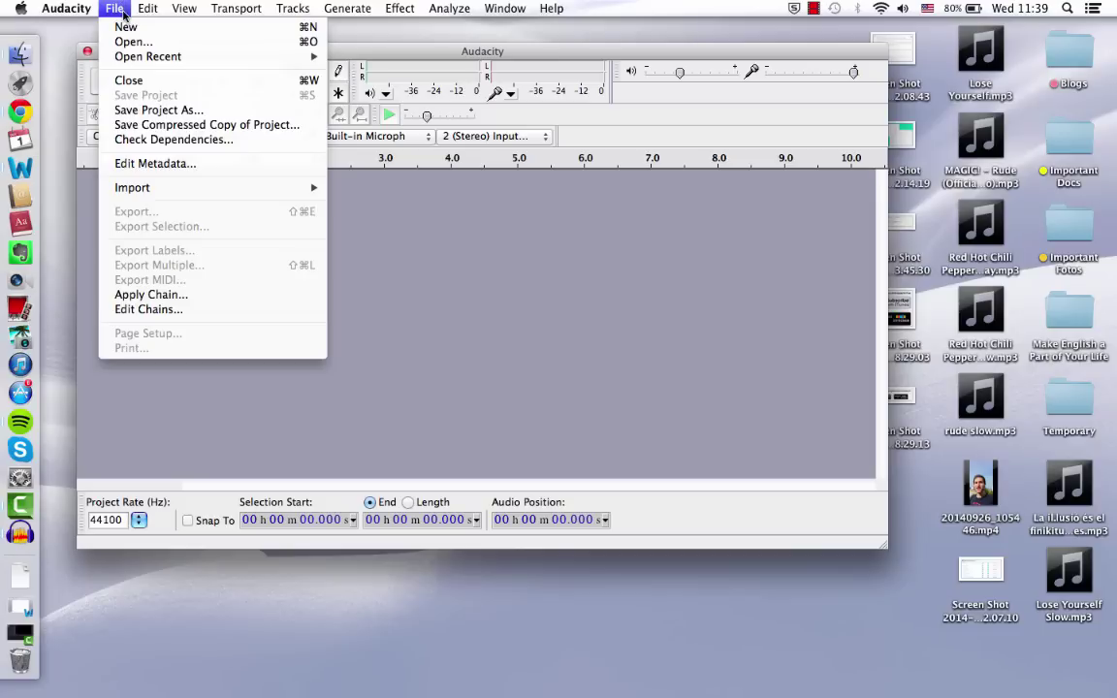
{"action": "left_click", "coordinate": [126, 41]}
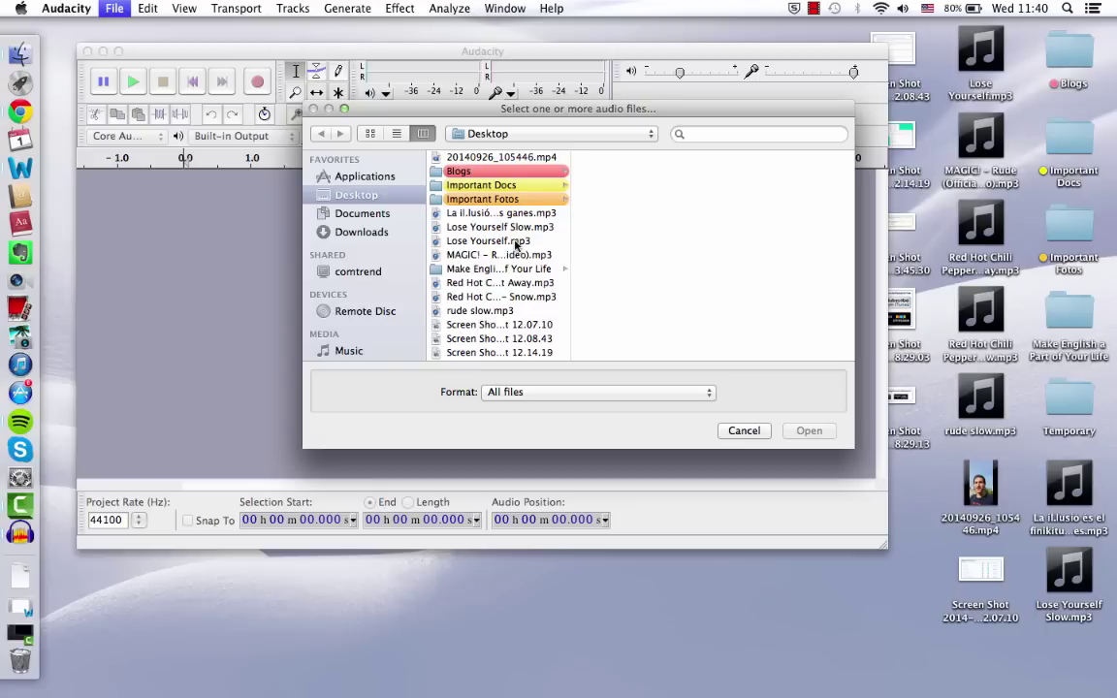
{"action": "left_click", "coordinate": [517, 242]}
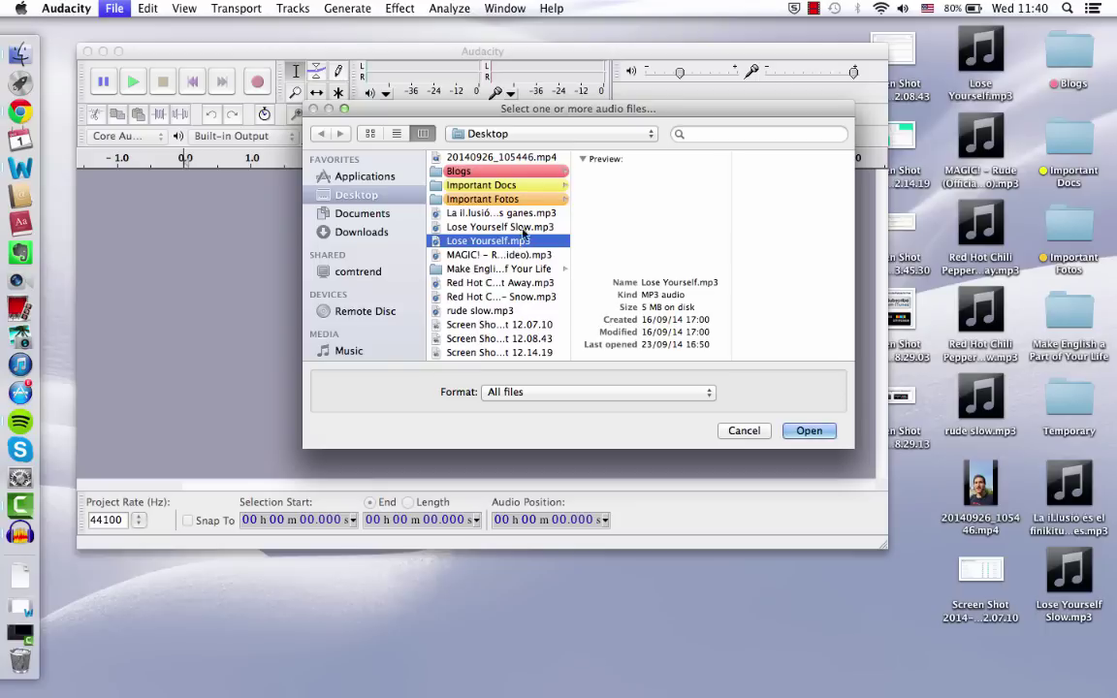
{"action": "left_click", "coordinate": [809, 435]}
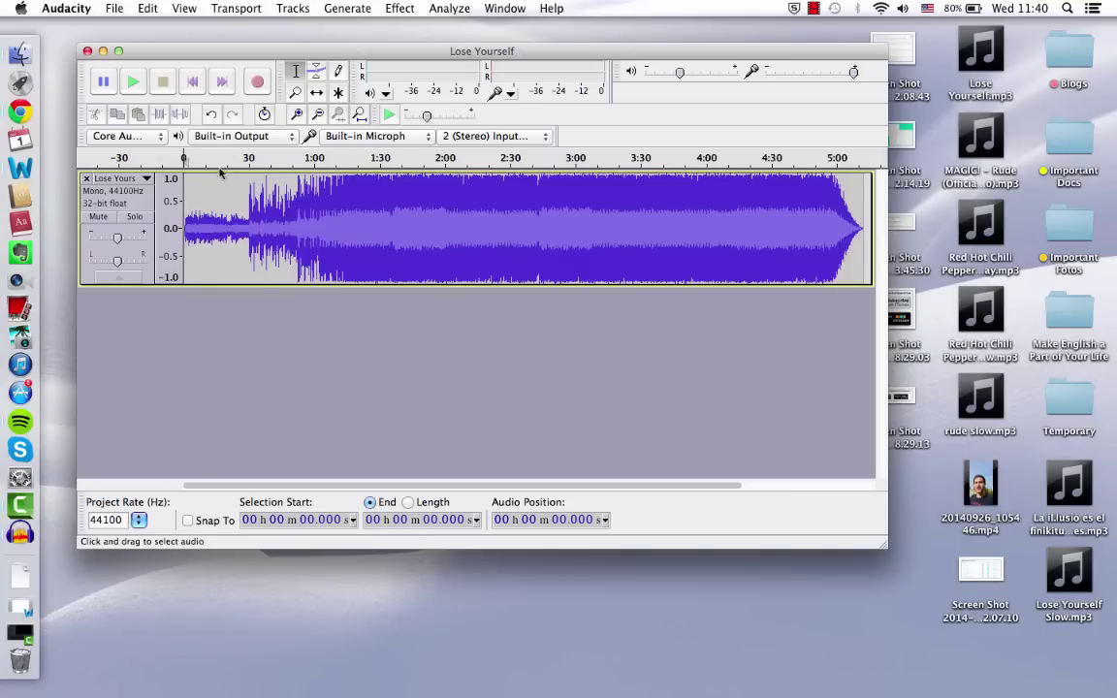
Zoom in, play from 30 s, and select the stretch from 52.13 s to about 1:05.2.
{"action": "left_click", "coordinate": [297, 114]}
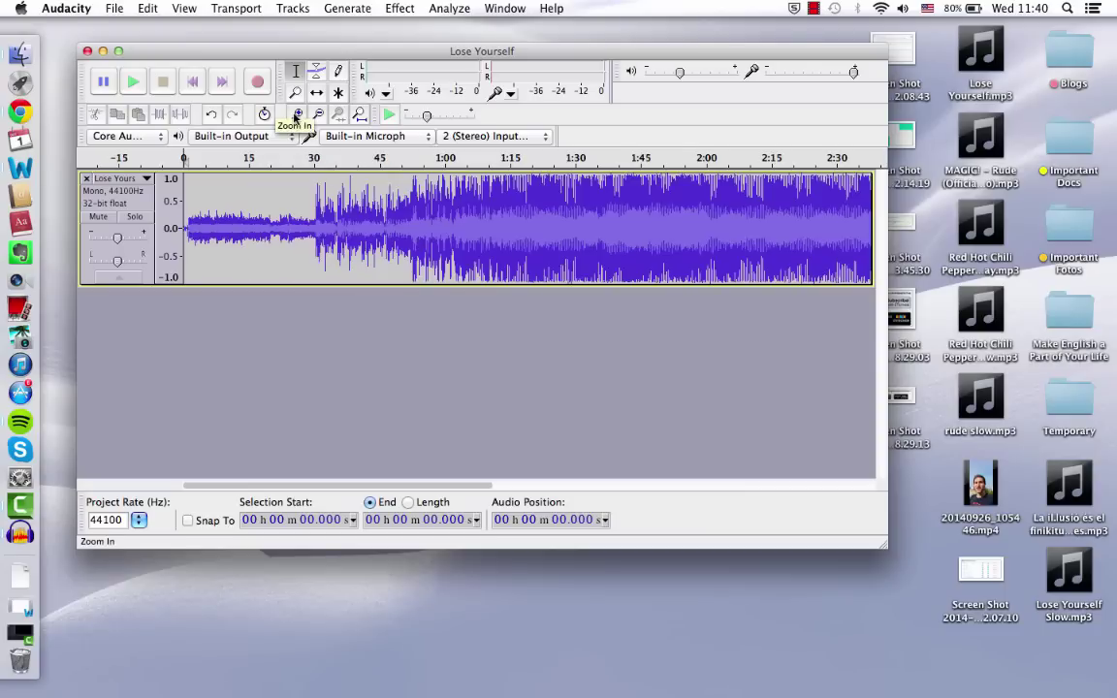
{"action": "left_click", "coordinate": [296, 115]}
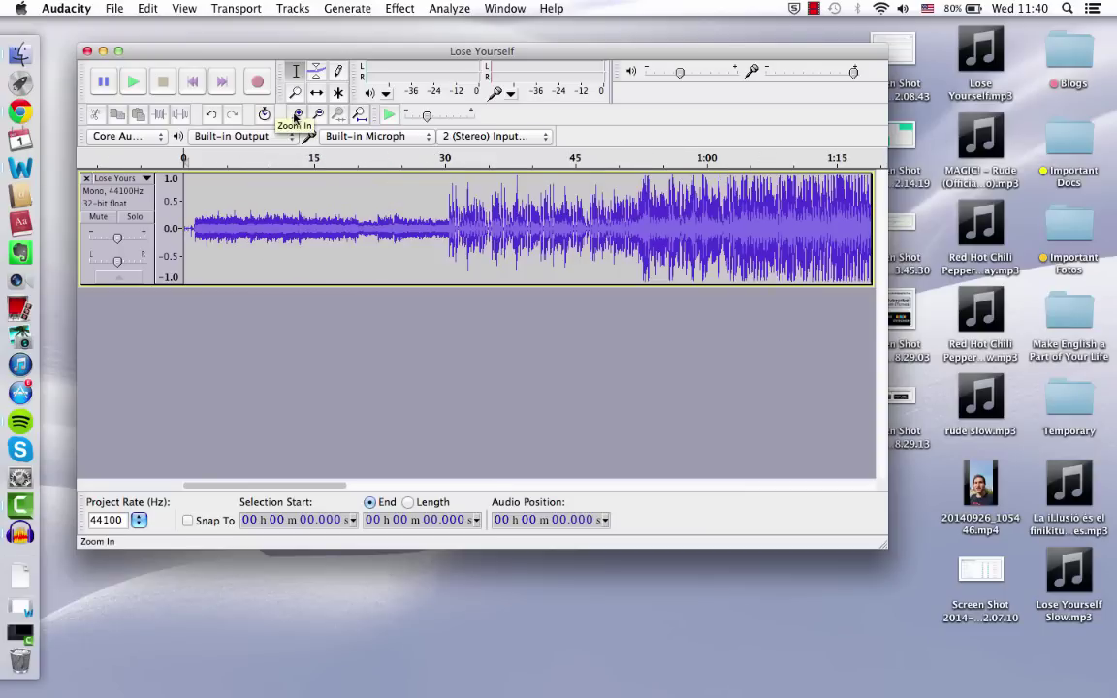
{"action": "left_click", "coordinate": [297, 114]}
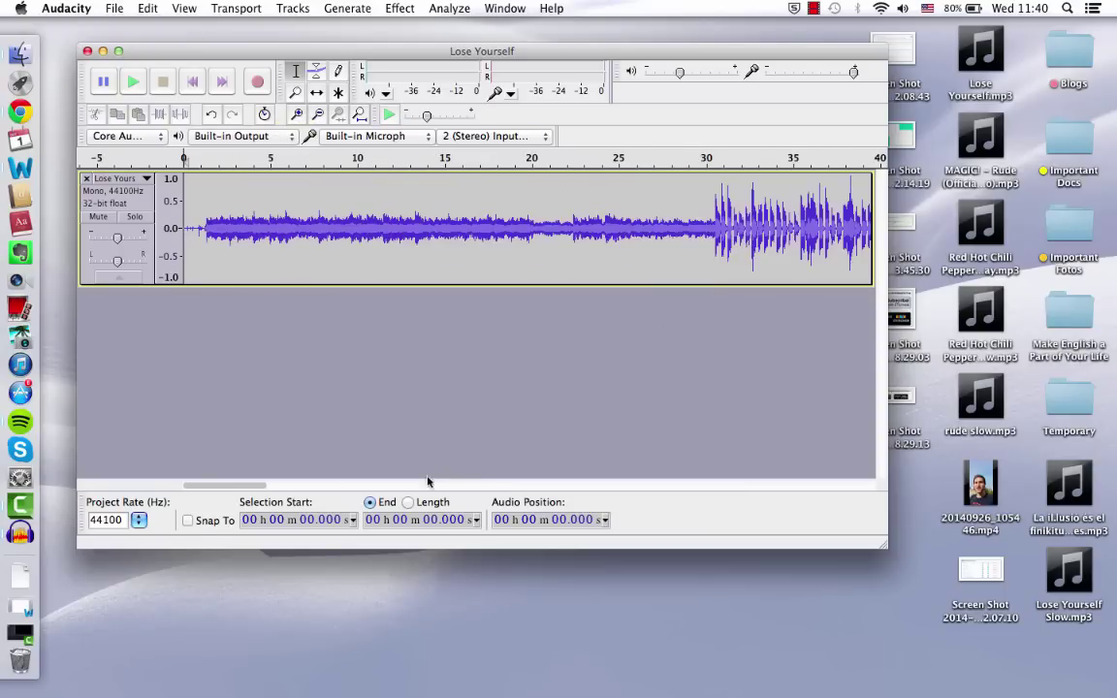
{"action": "left_click_drag", "start_coordinate": [249, 486], "coordinate": [301, 487]}
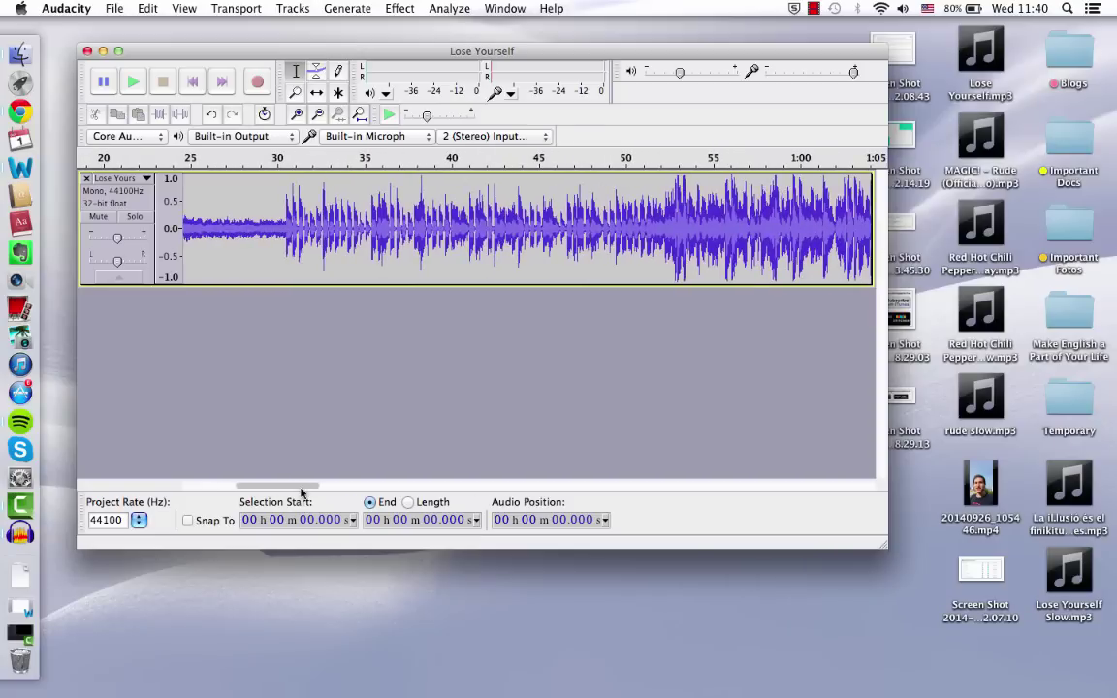
{"action": "left_click", "coordinate": [279, 223]}
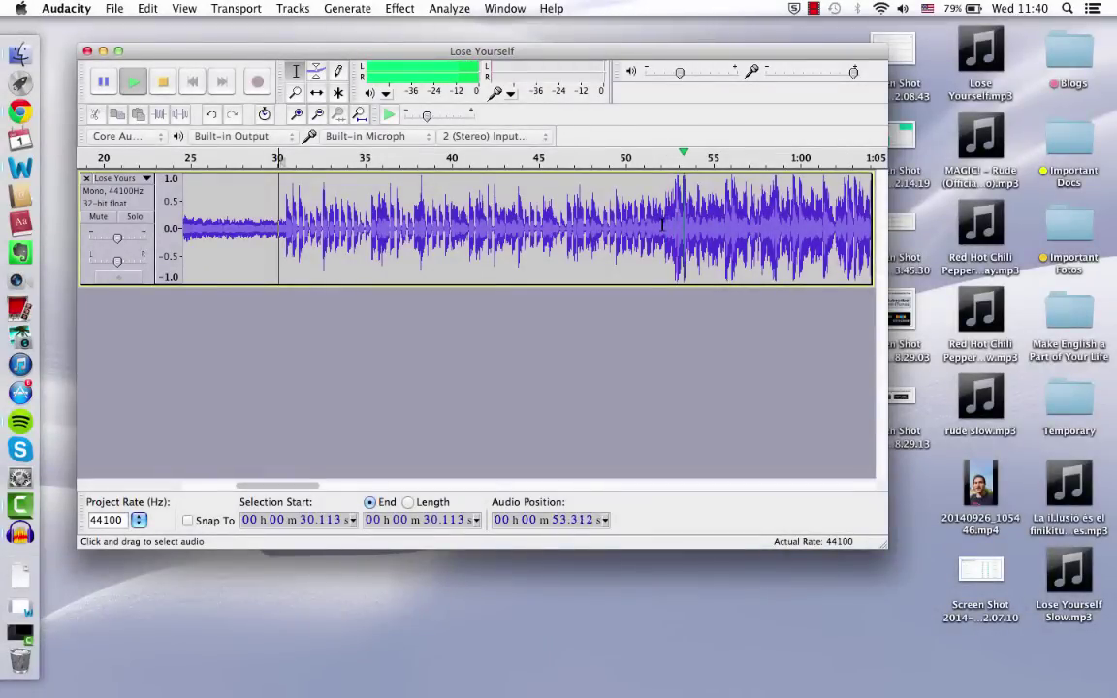
{"action": "left_click", "coordinate": [663, 225]}
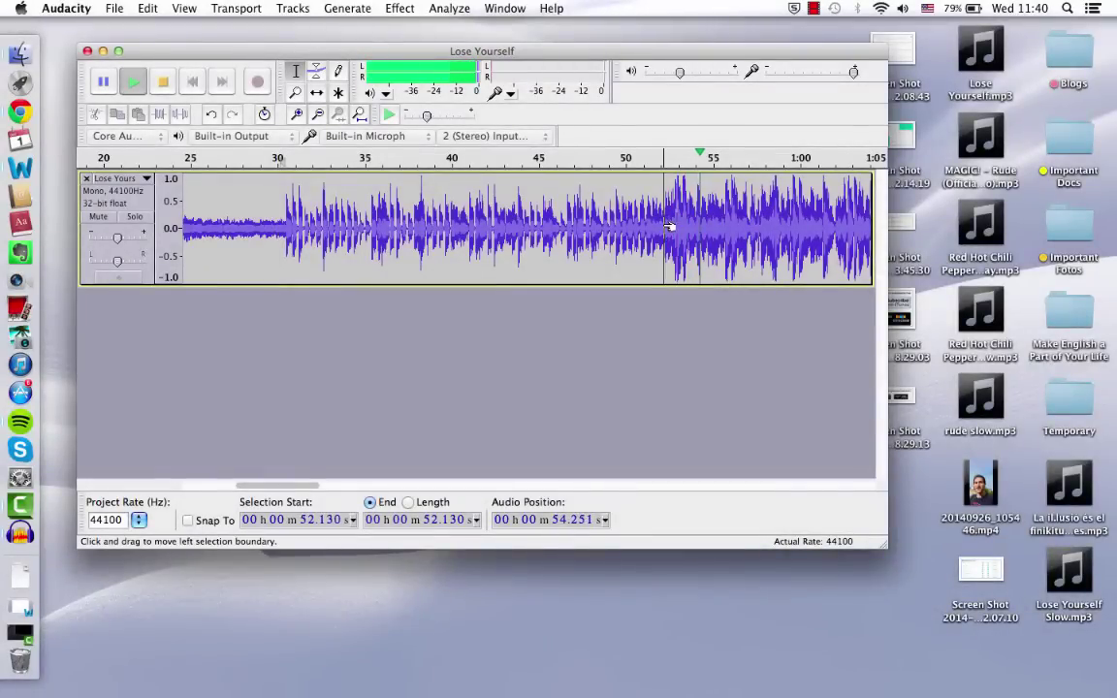
{"action": "left_click_drag", "start_coordinate": [311, 485], "coordinate": [365, 489]}
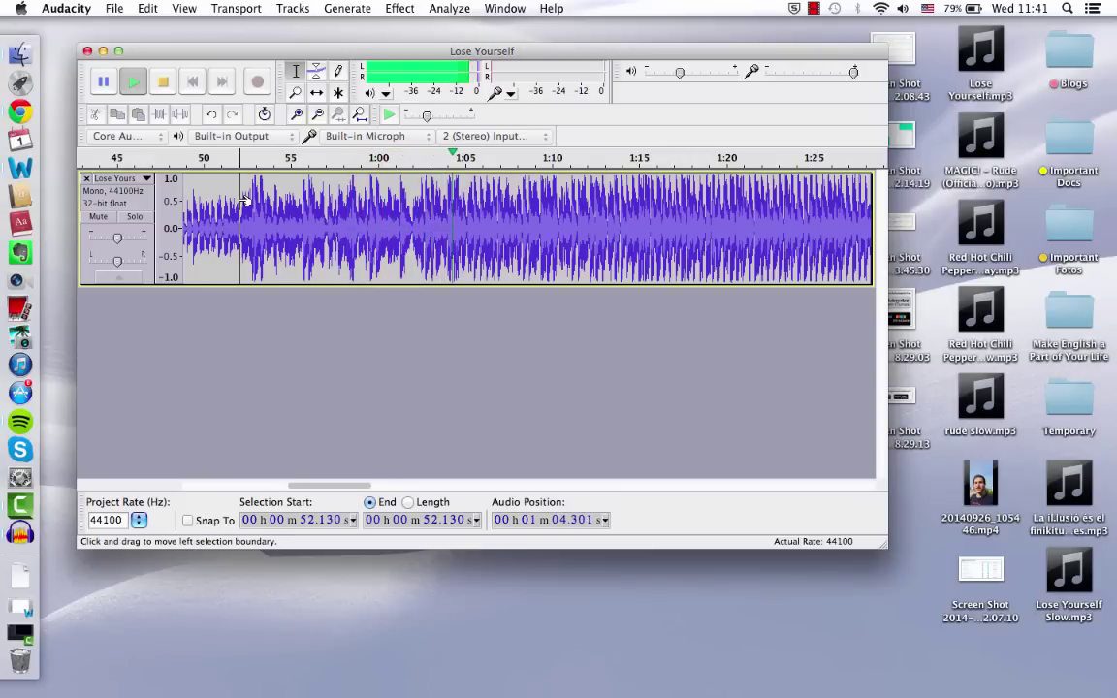
{"action": "key", "text": "space"}
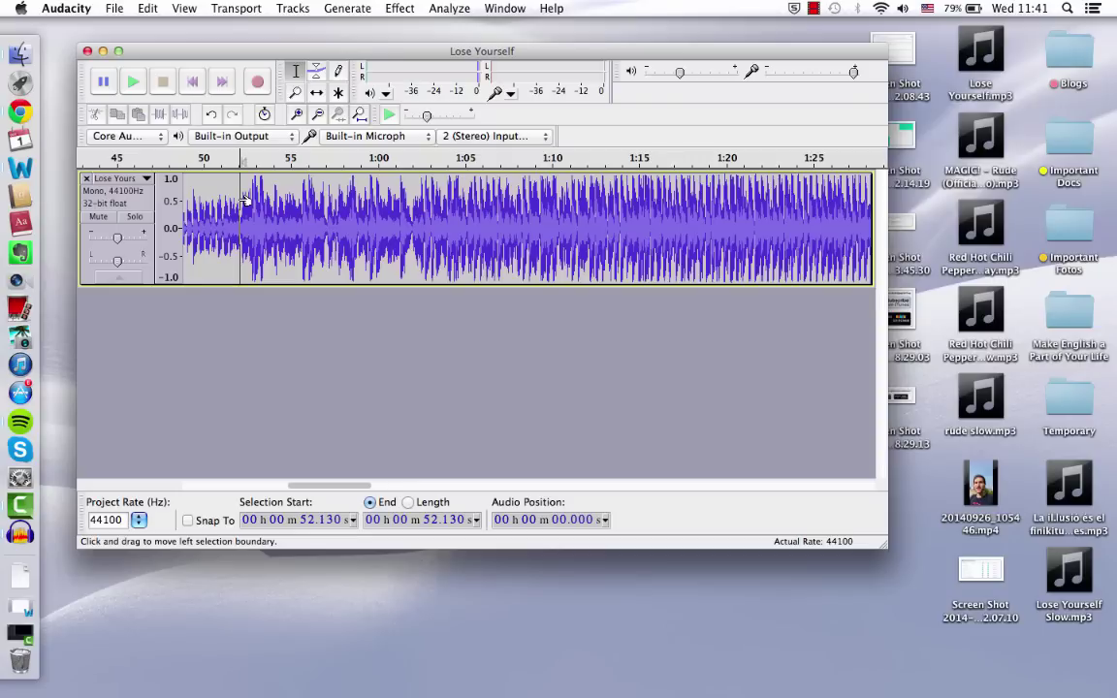
{"action": "left_click_drag", "start_coordinate": [244, 199], "coordinate": [474, 213]}
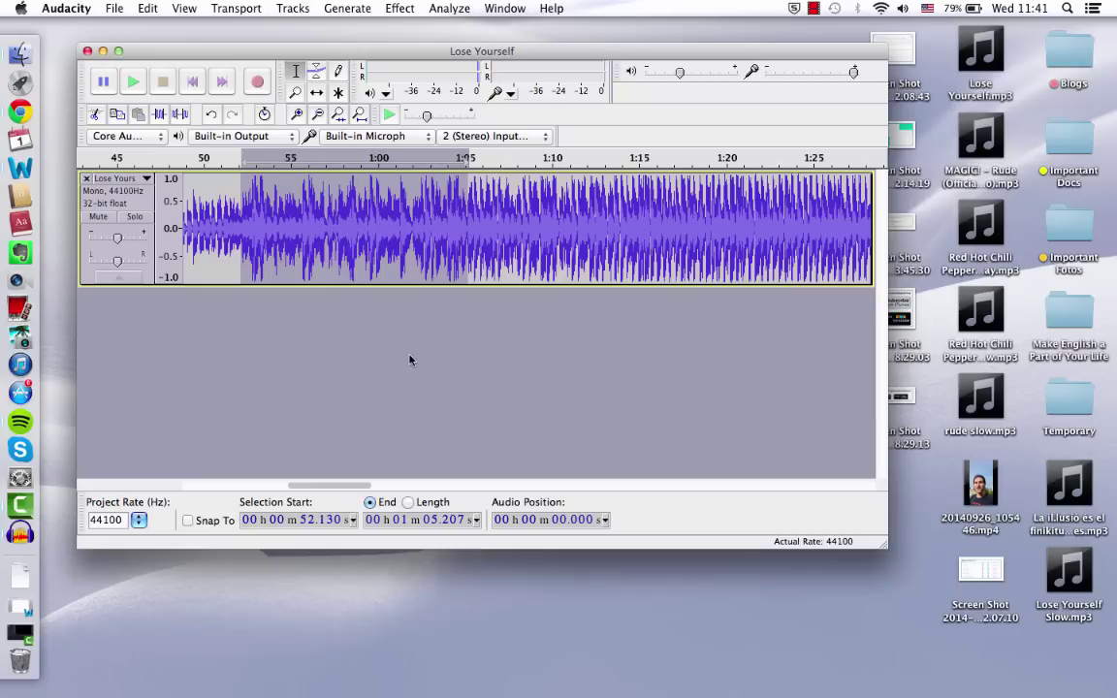
Copy the selected 13-second clip and paste it into a new empty project.
{"action": "left_click", "coordinate": [145, 8]}
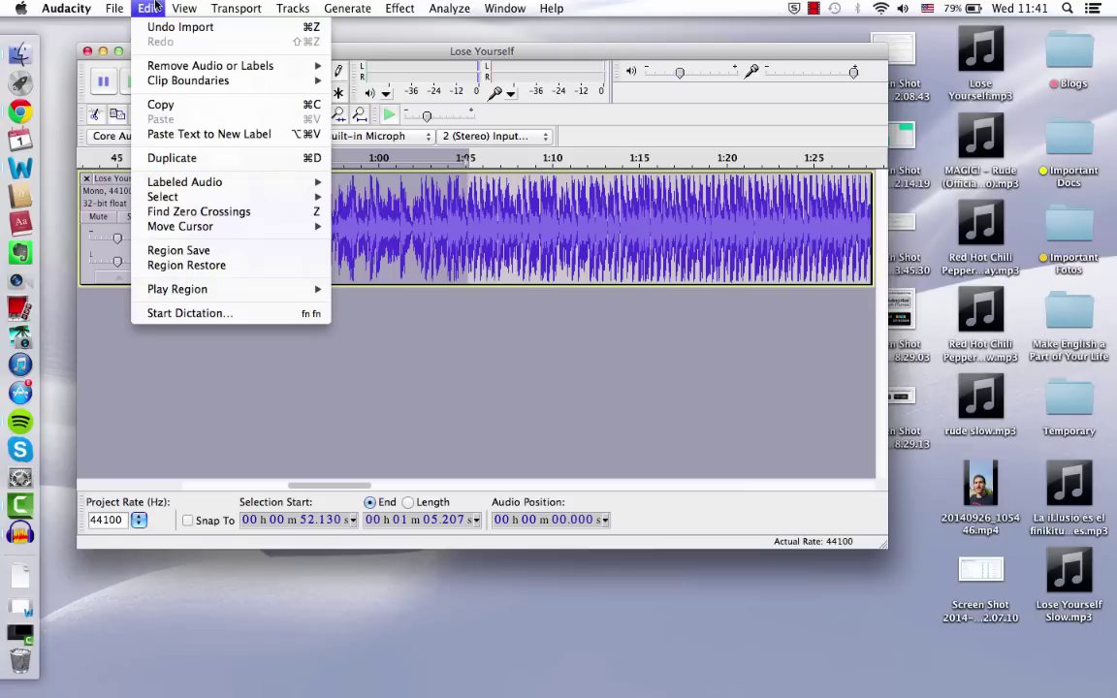
{"action": "left_click", "coordinate": [196, 106]}
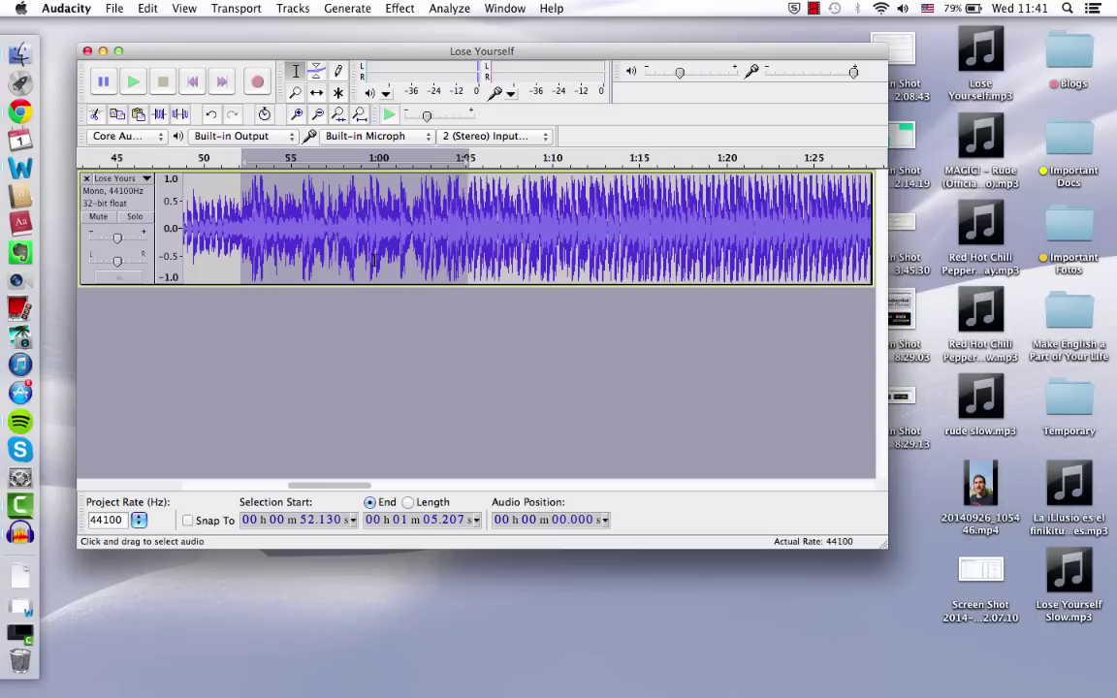
{"action": "left_click", "coordinate": [114, 8]}
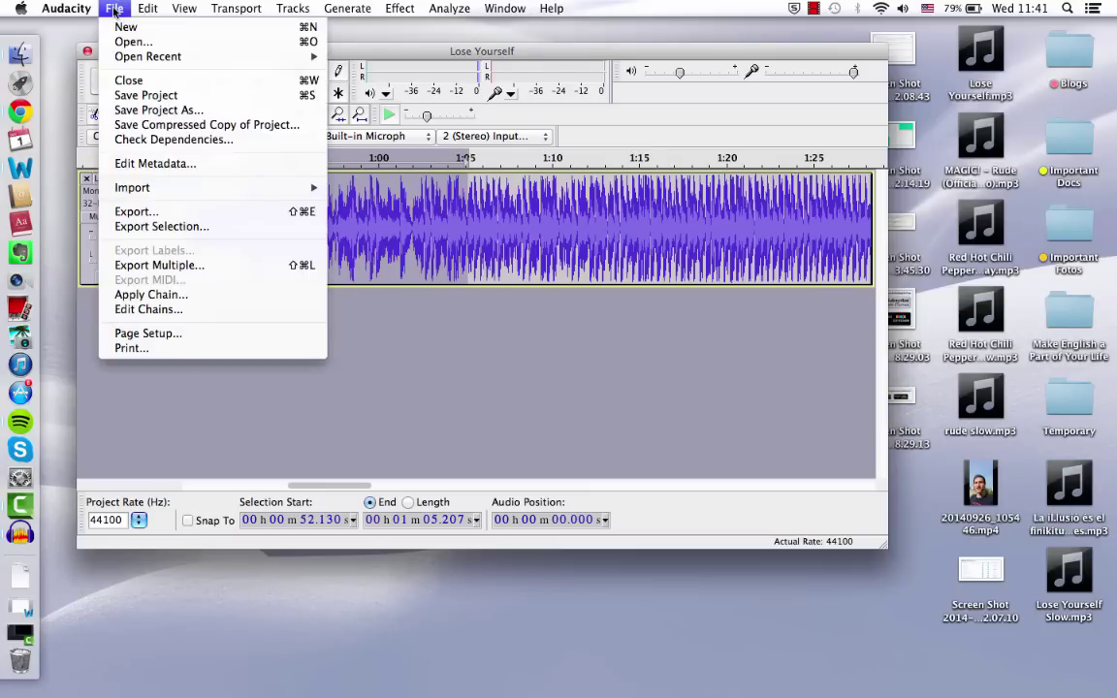
{"action": "left_click", "coordinate": [122, 27]}
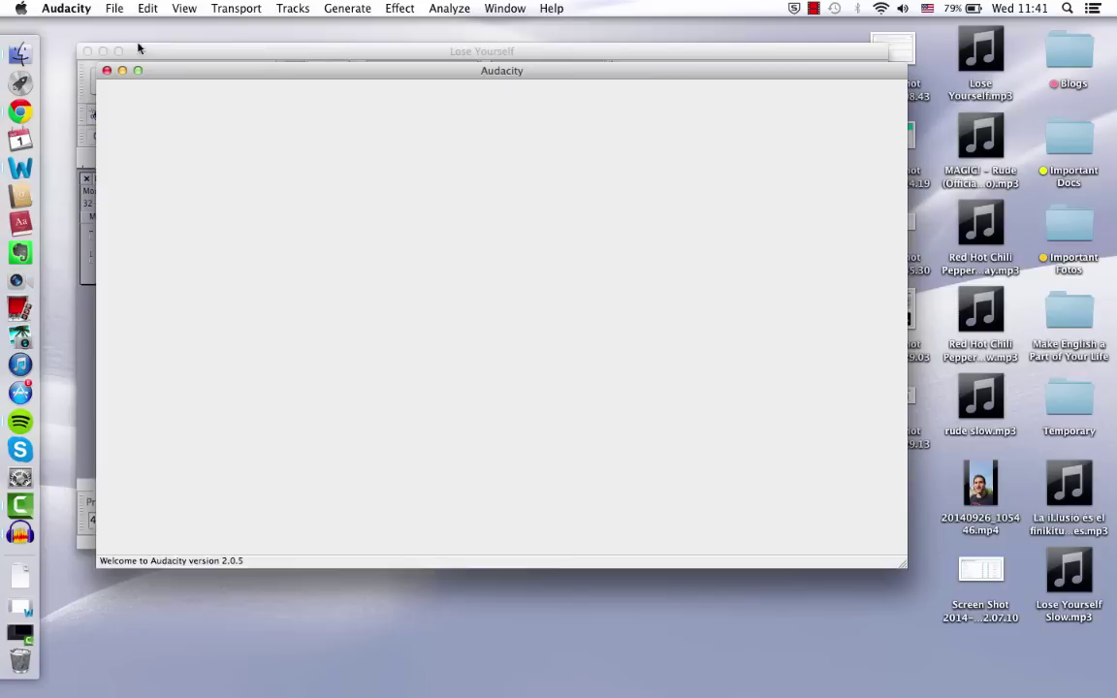
{"action": "key", "text": "super+v"}
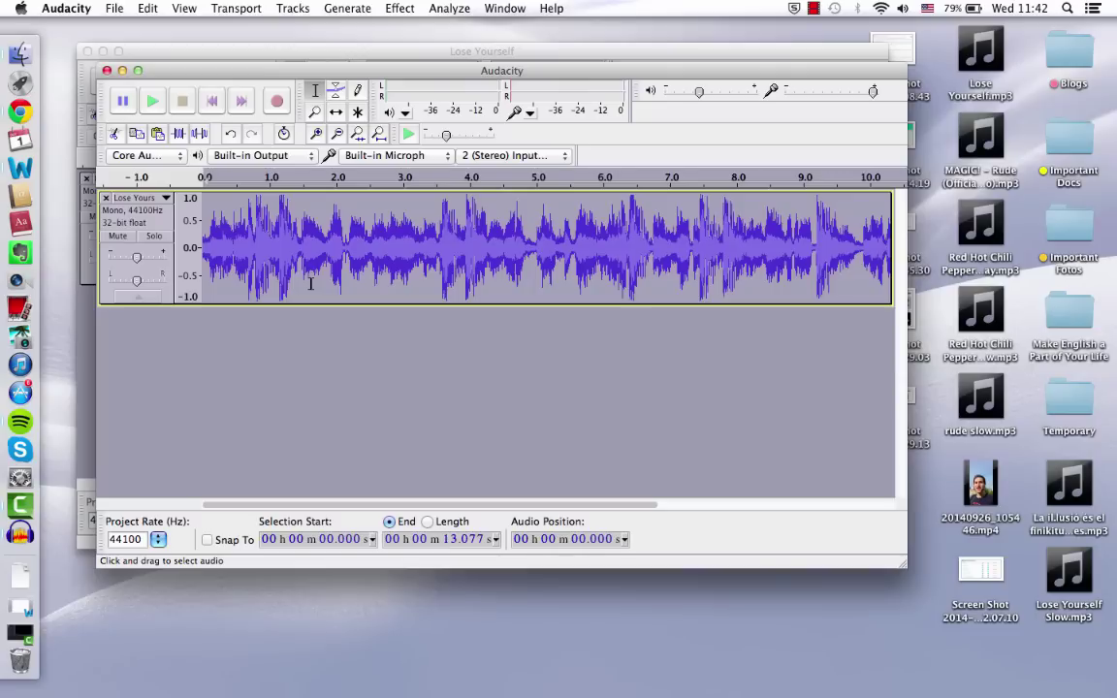
Slow the clip's tempo by 25% with Change Tempo, stretching it to about 17.44 seconds.
{"action": "left_click", "coordinate": [393, 8]}
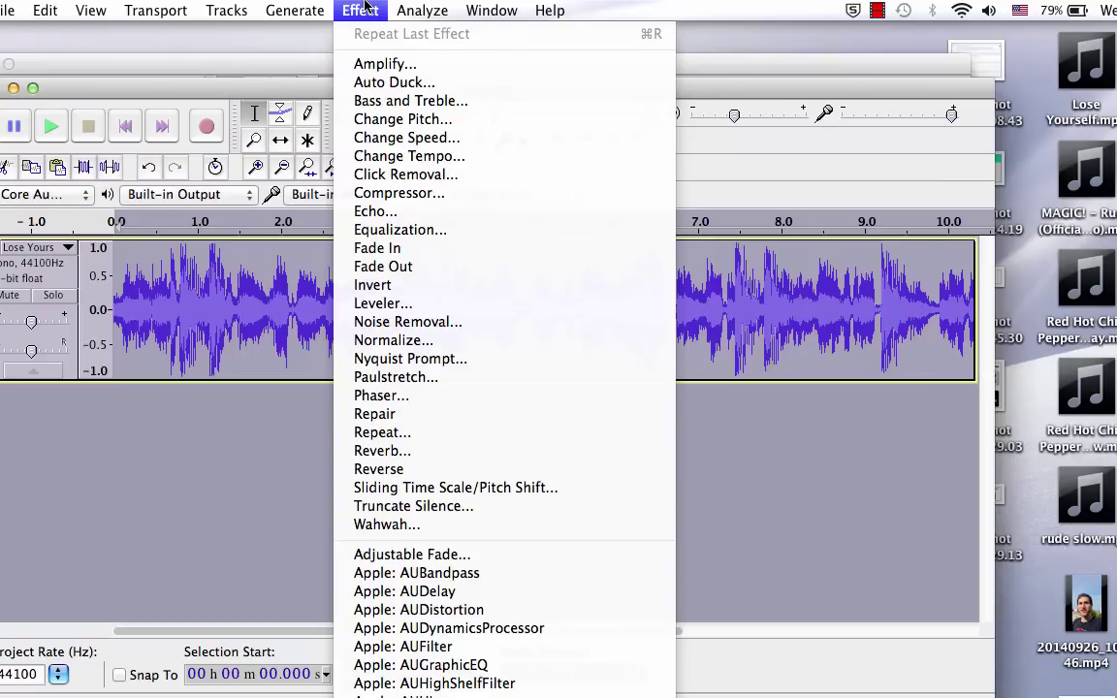
{"action": "left_click", "coordinate": [408, 157]}
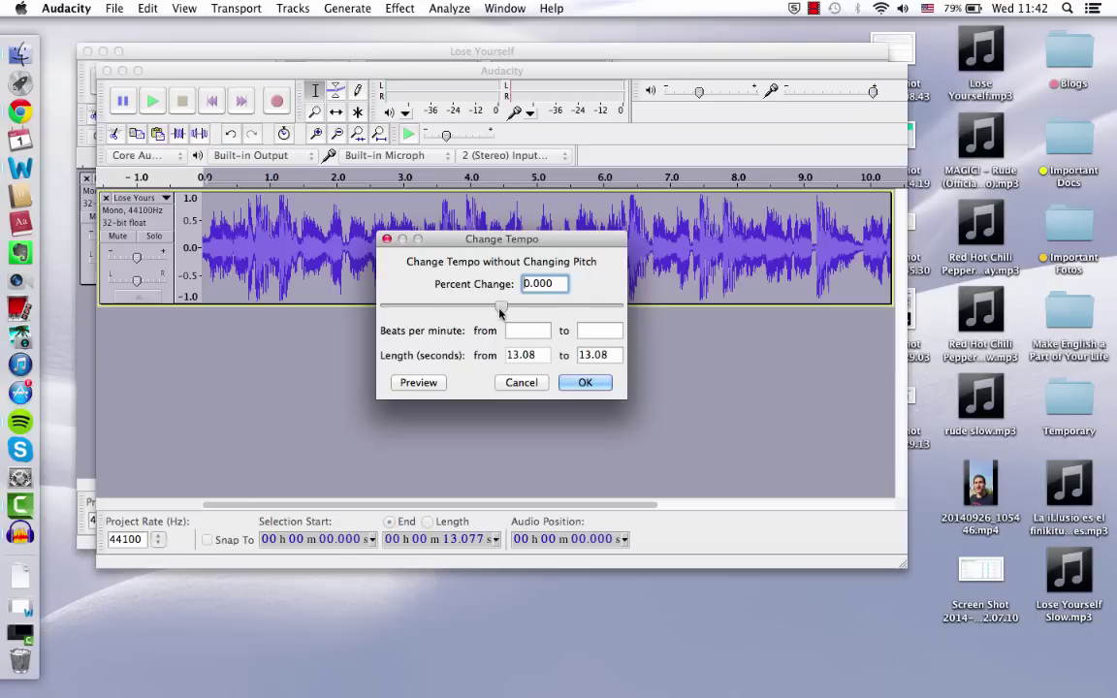
{"action": "left_click_drag", "start_coordinate": [500, 310], "coordinate": [471, 312]}
{"action": "left_click", "coordinate": [586, 384]}
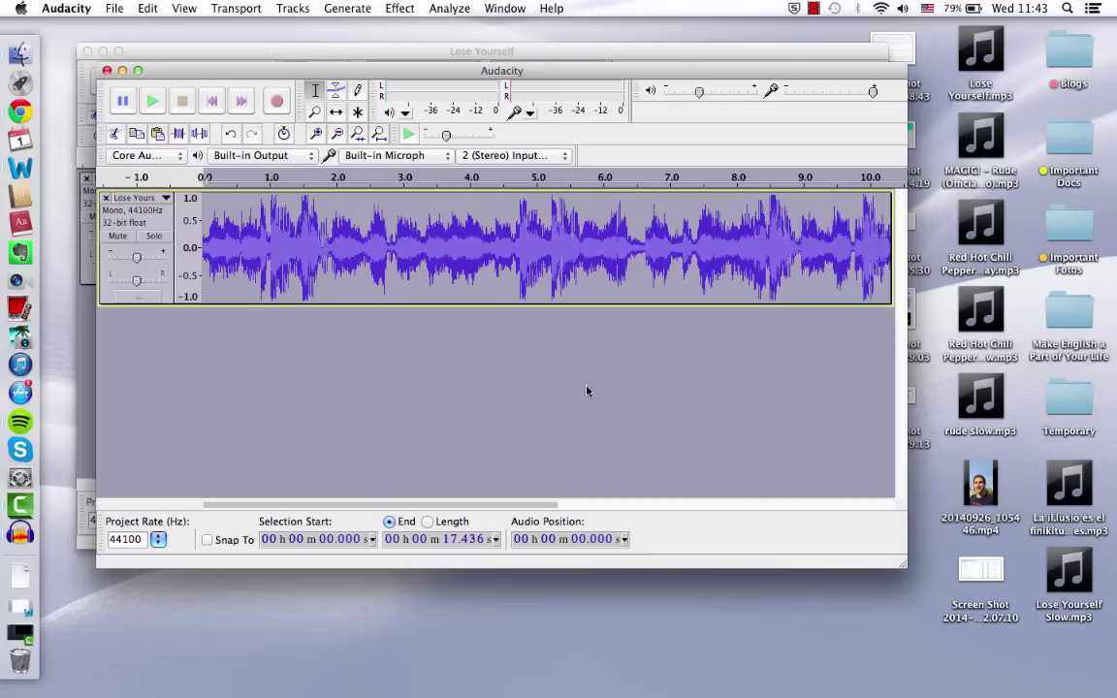
Play the slowed clip and stop it after a few seconds.
{"action": "key", "text": "space"}
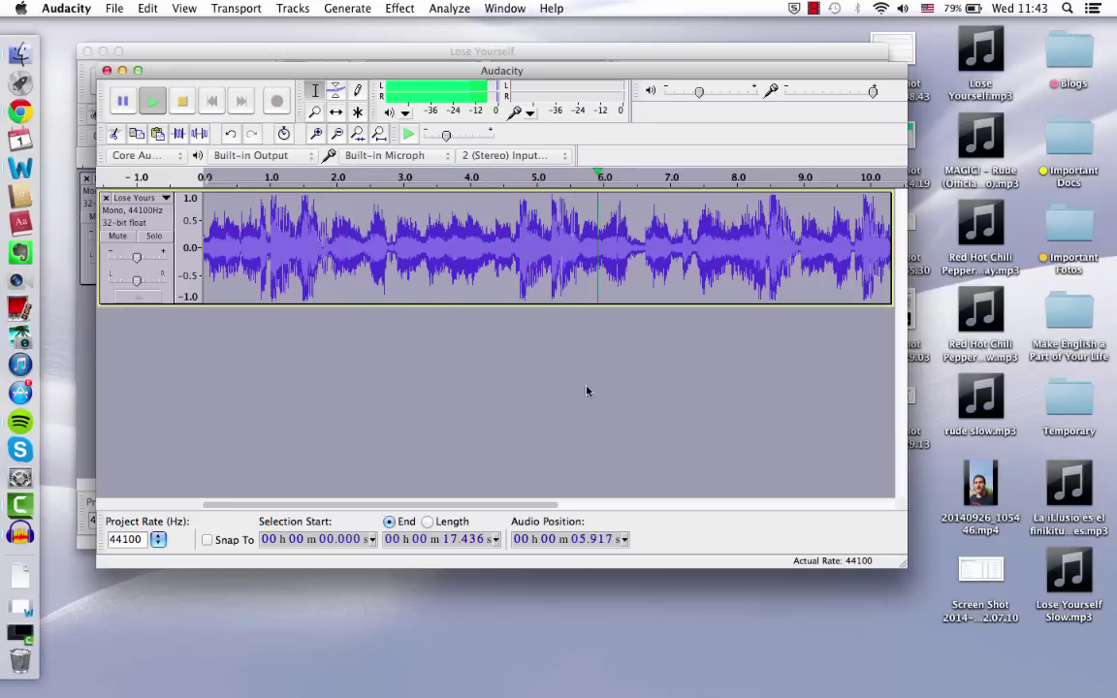
{"action": "key", "text": "space"}
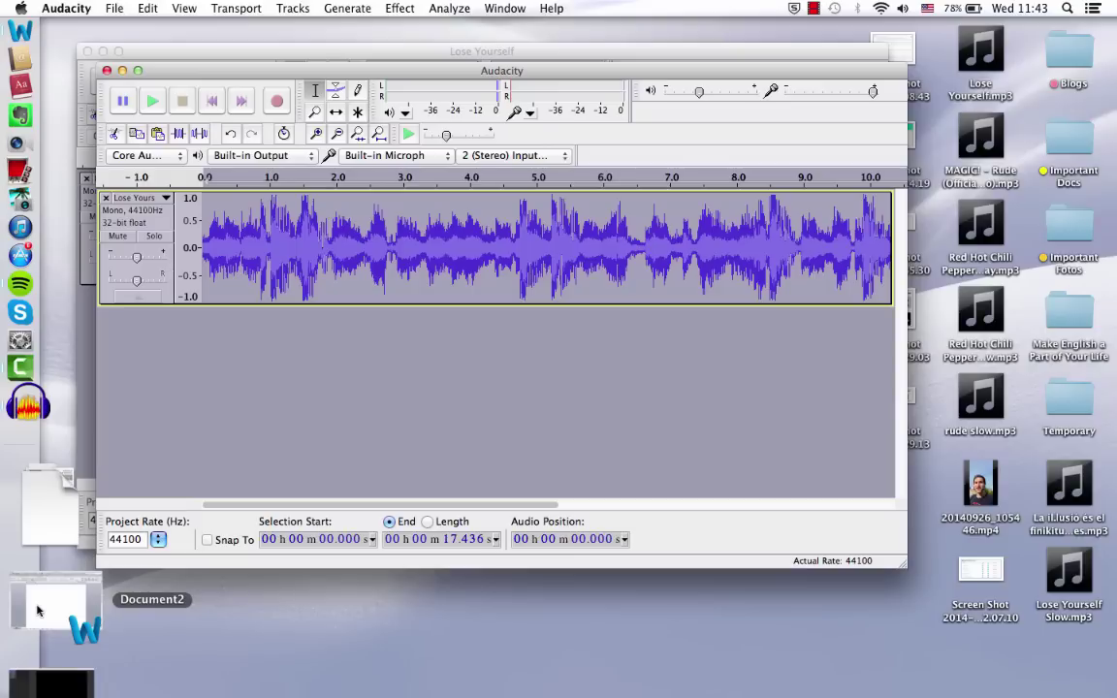
Restore the blank Word document and place the cursor at the top of the page.
{"action": "left_click", "coordinate": [39, 609]}
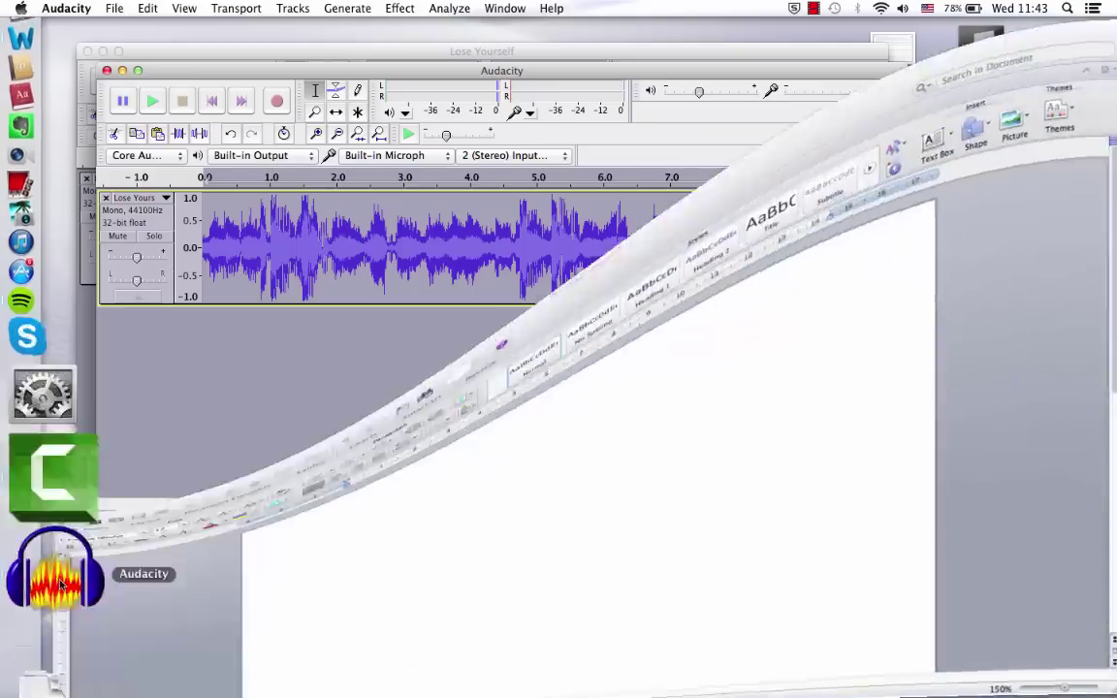
{"action": "key", "text": "super+a"}
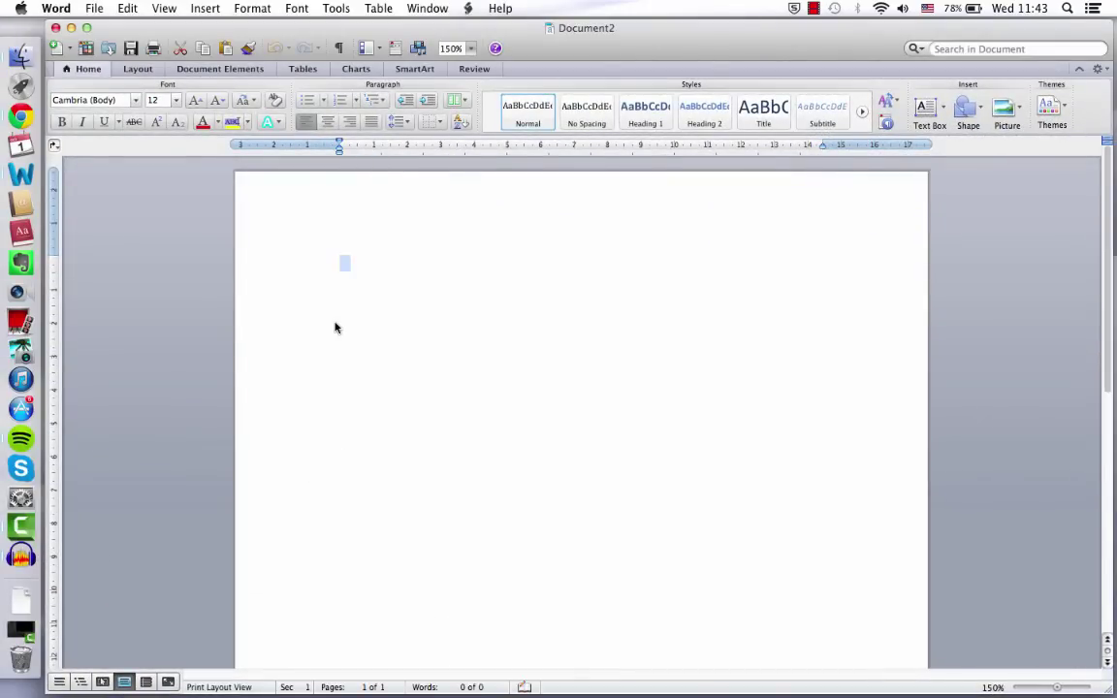
{"action": "left_click", "coordinate": [345, 260]}
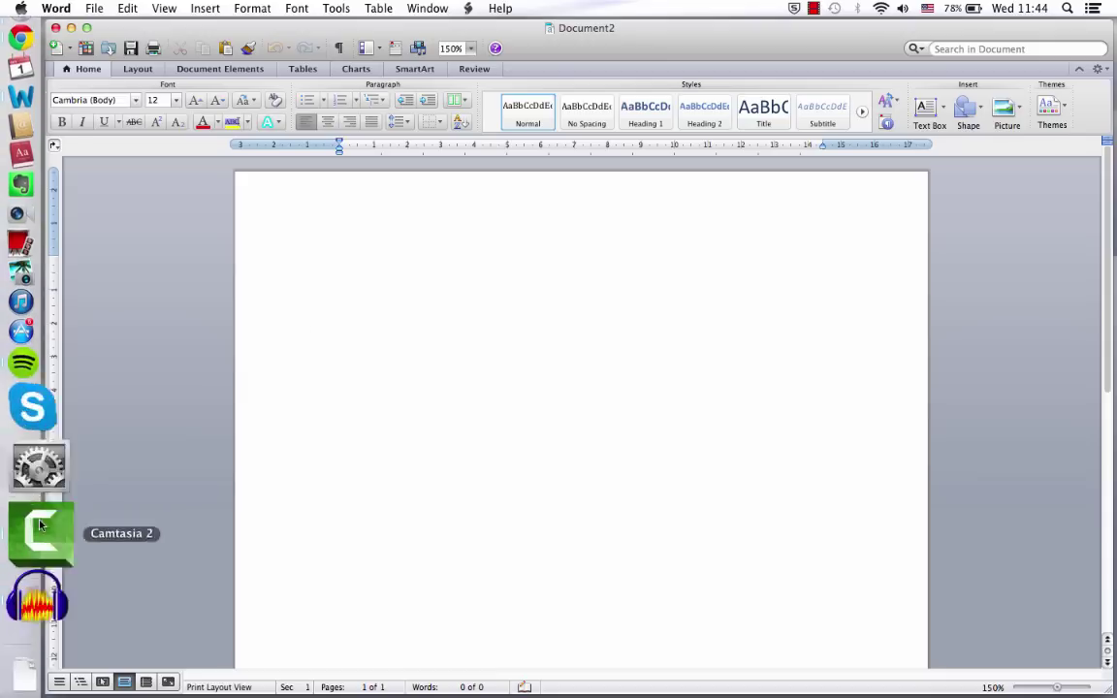
Listen to the opening of the clip in Audacity, playing and stopping it twice.
{"action": "left_click", "coordinate": [21, 556]}
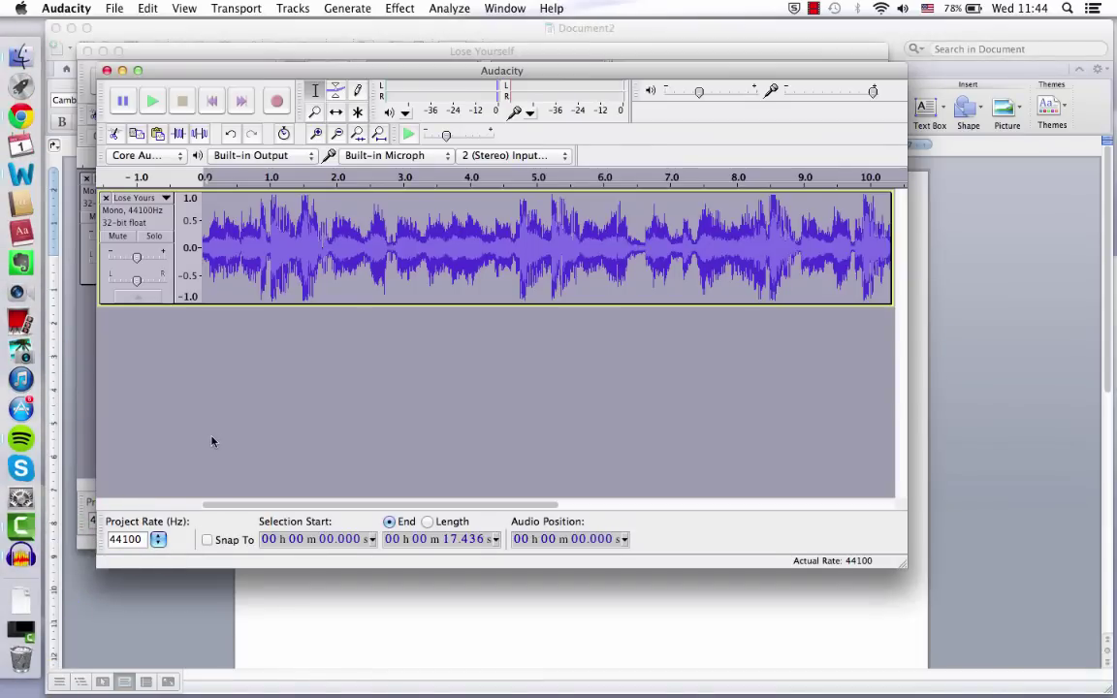
{"action": "key", "text": "space"}
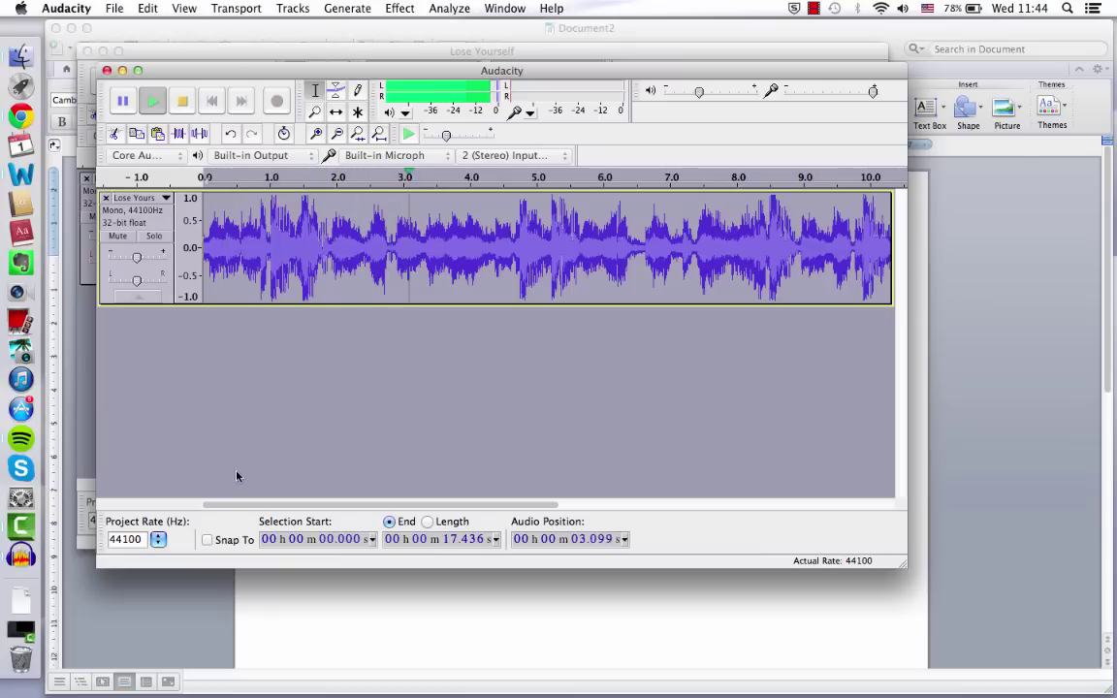
{"action": "key", "text": "space"}
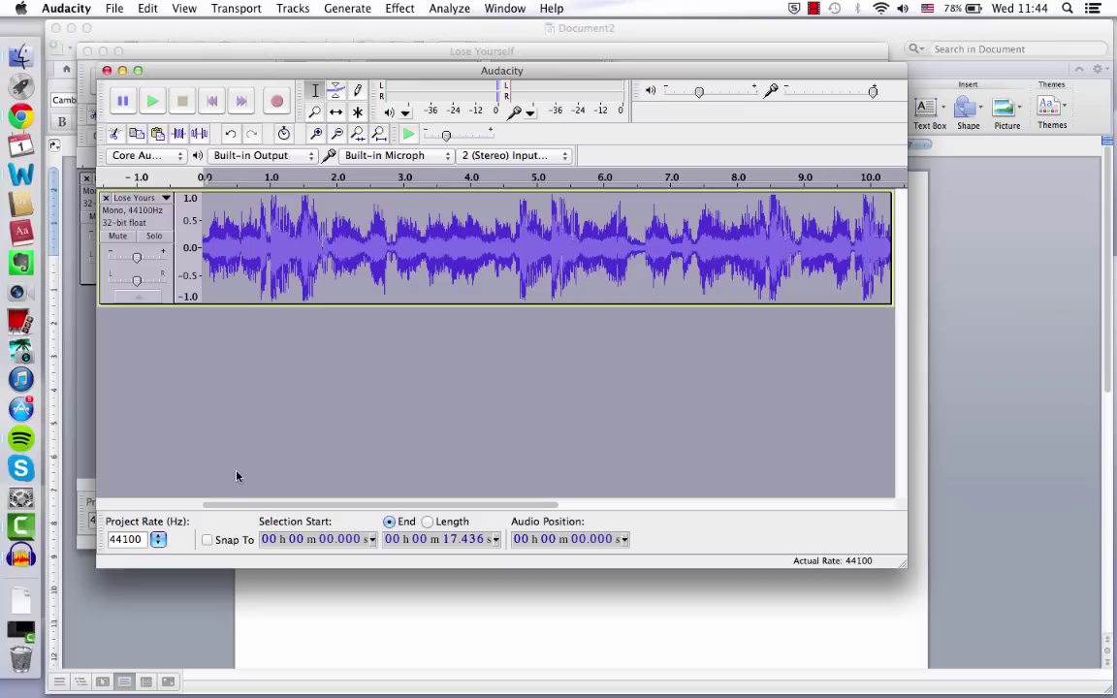
{"action": "key", "text": "space"}
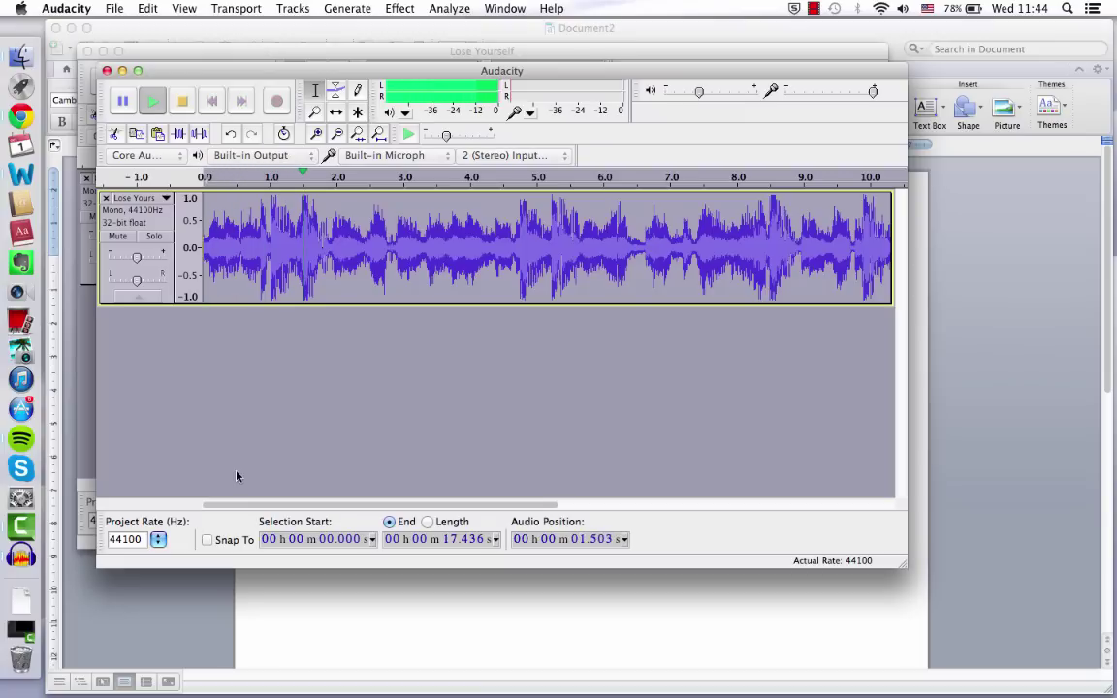
{"action": "key", "text": "space"}
{"action": "key", "text": "space"}
{"action": "key", "text": "space"}
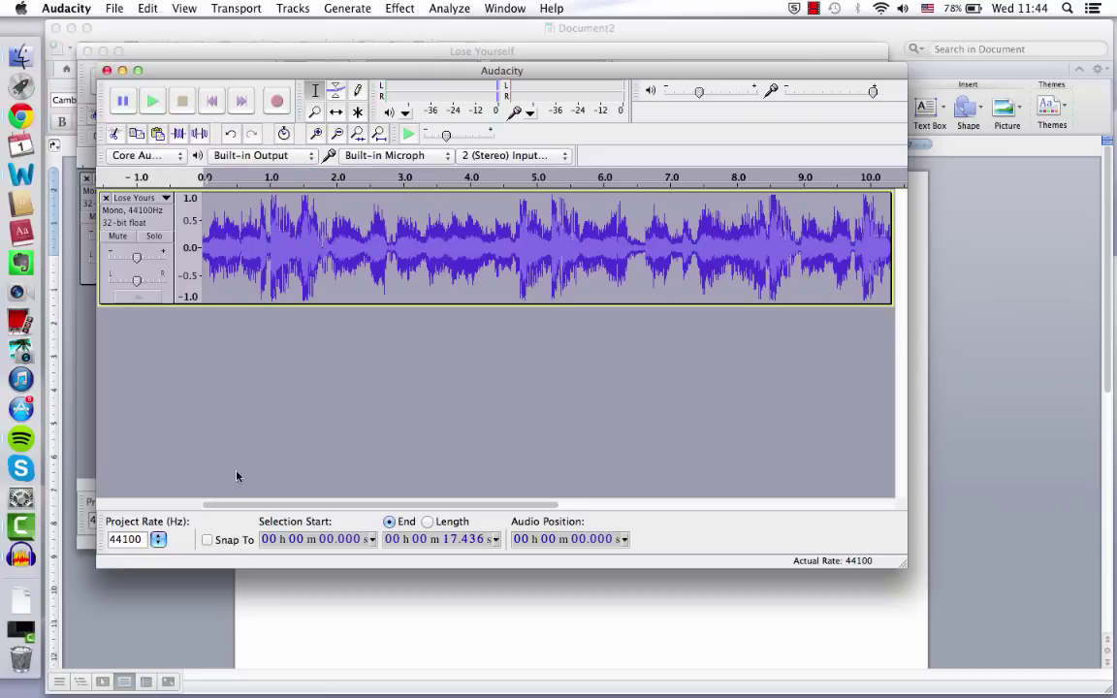
Type 'hiz-palmz-ah-sweh-dee' in Word, then replay the clip from 1.881 s for the next line.
{"action": "left_click", "coordinate": [287, 593]}
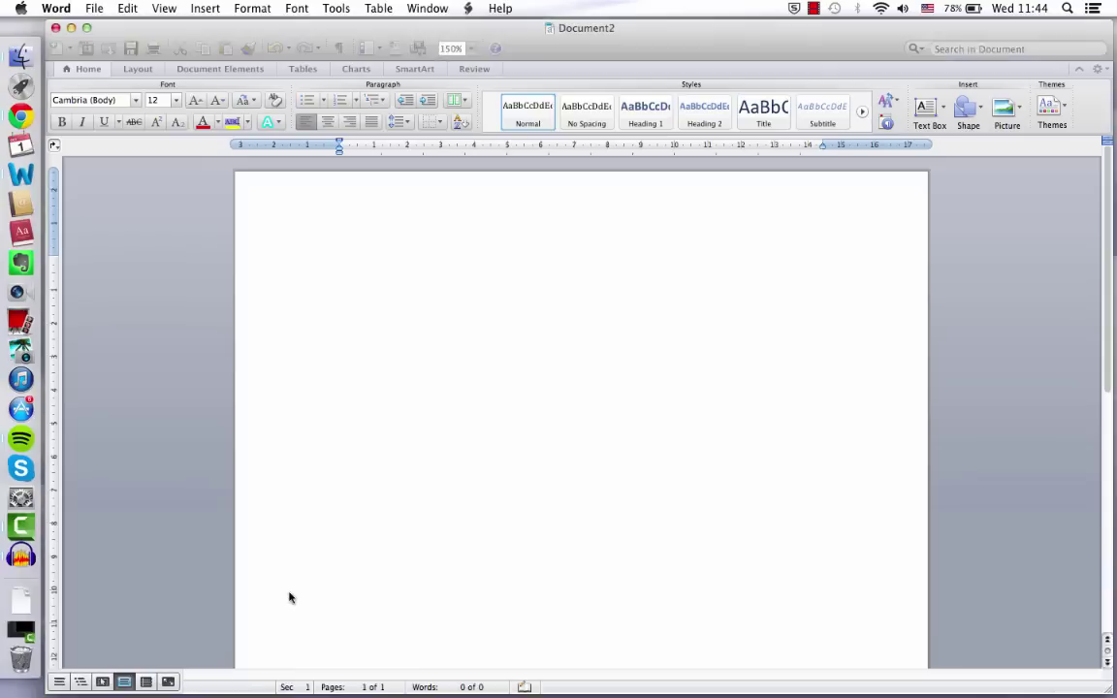
{"action": "type", "text": "h"}
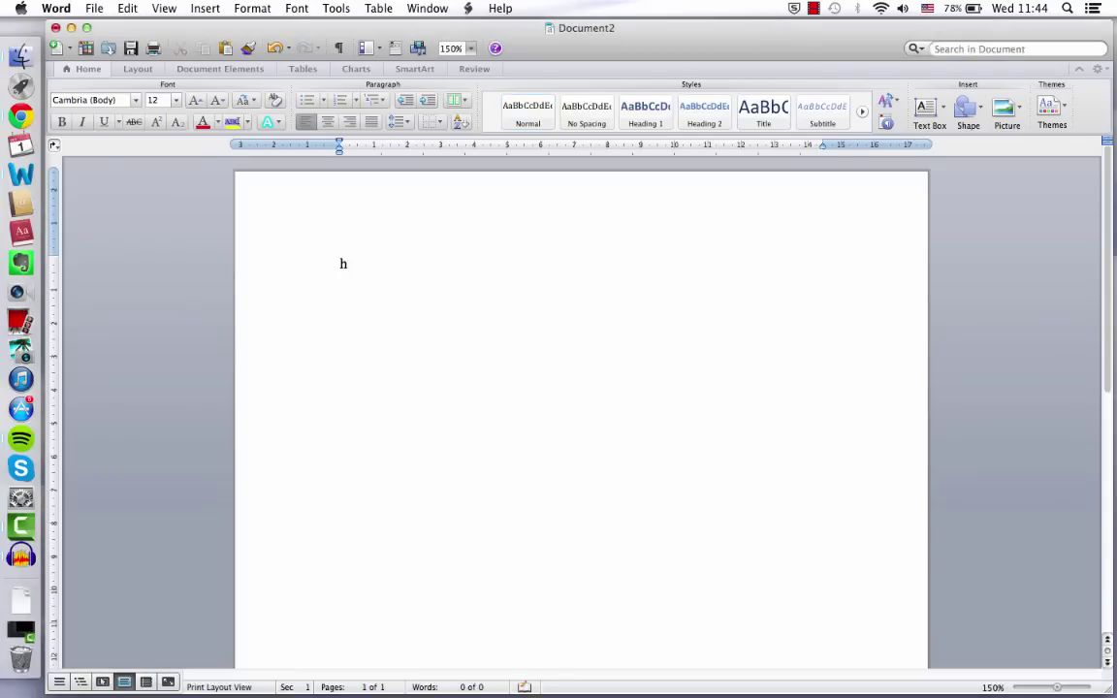
{"action": "type", "text": "iz-palmz-ah-sweh-dee"}
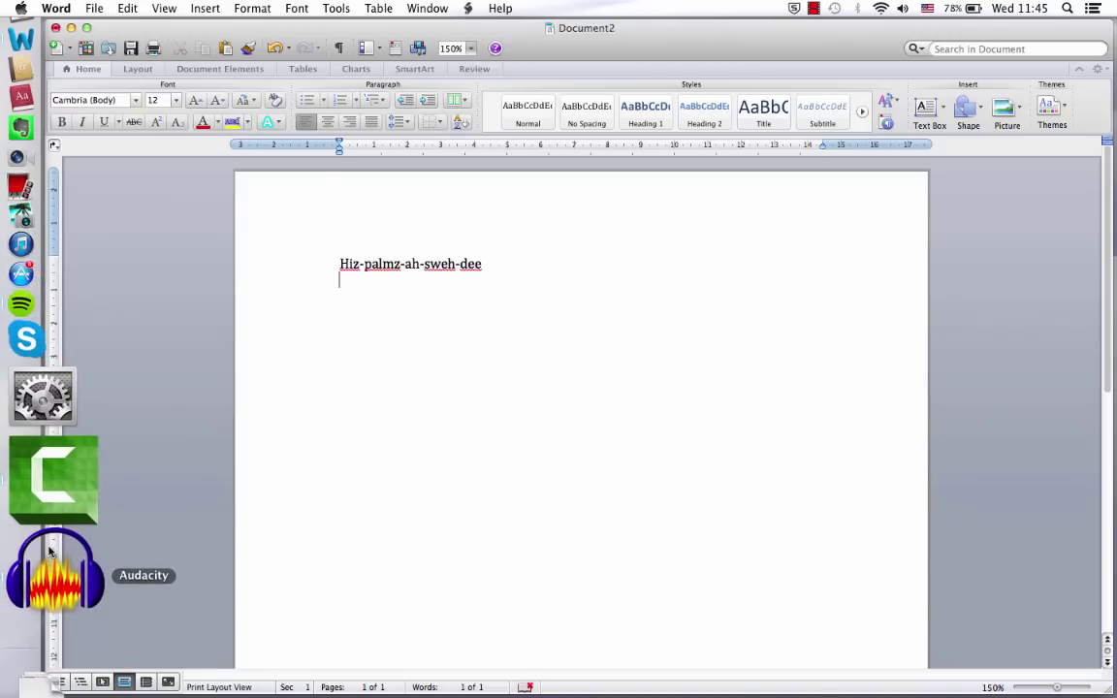
{"action": "left_click", "coordinate": [50, 551]}
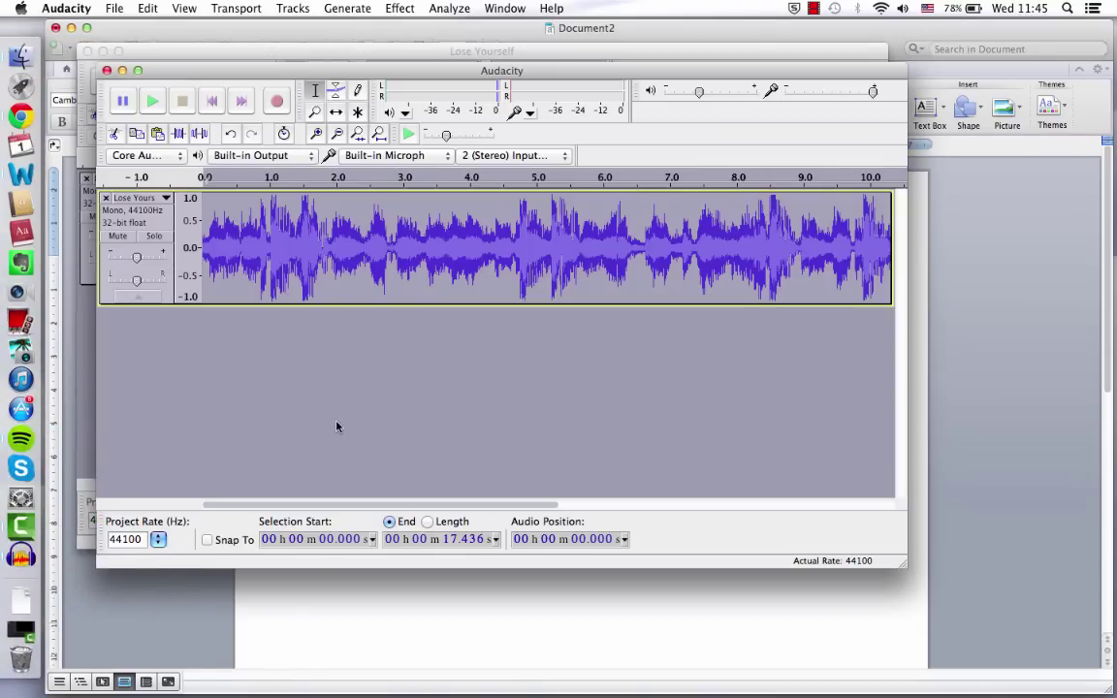
{"action": "left_click", "coordinate": [335, 252]}
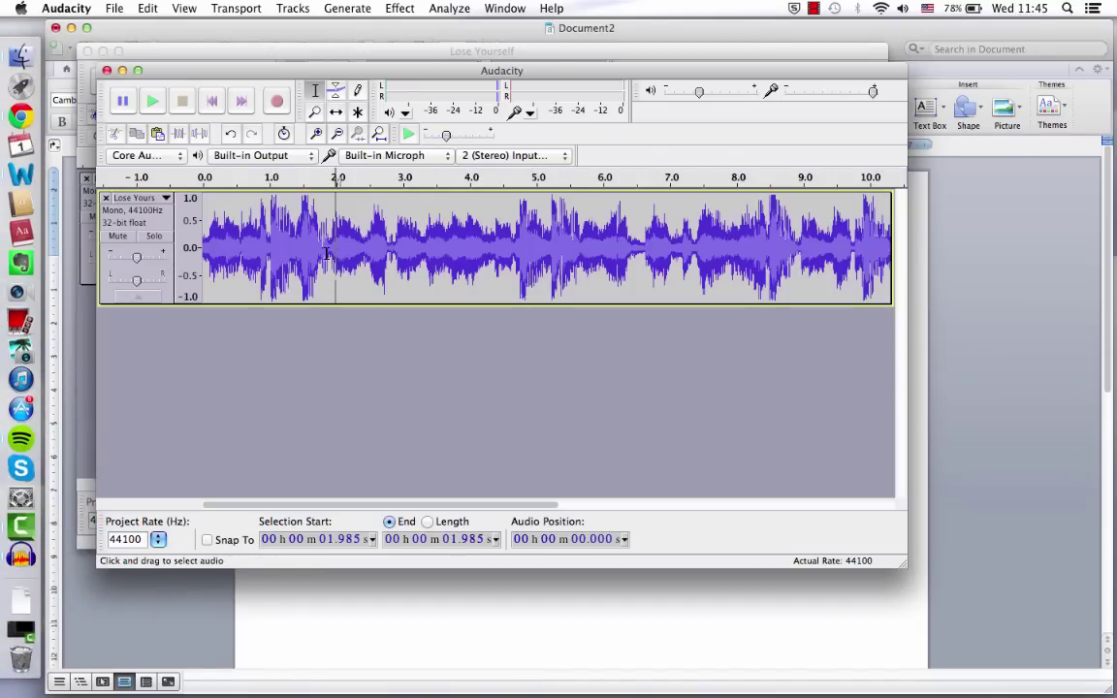
{"action": "left_click", "coordinate": [329, 254]}
{"action": "key", "text": "space"}
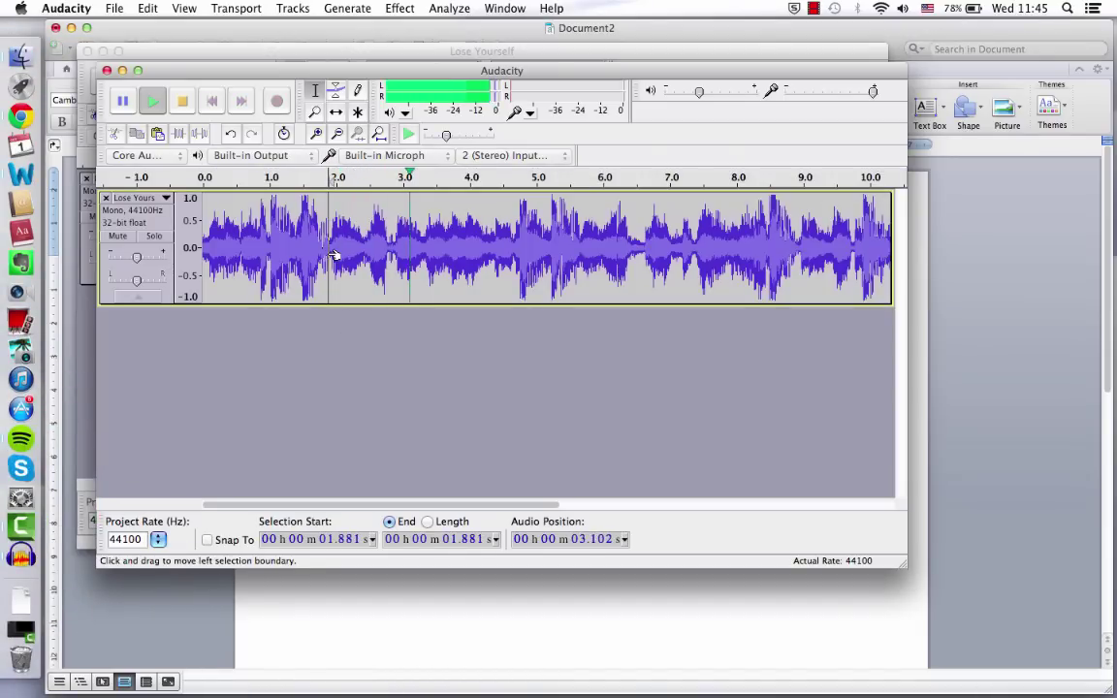
{"action": "key", "text": "space"}
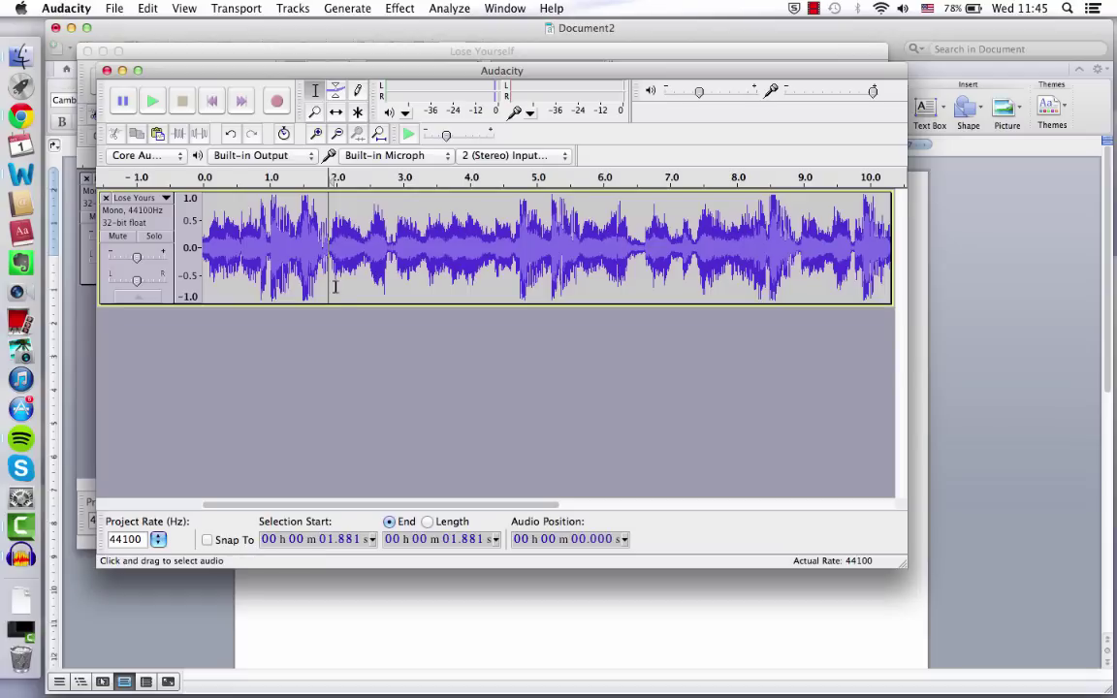
{"action": "key", "text": "space"}
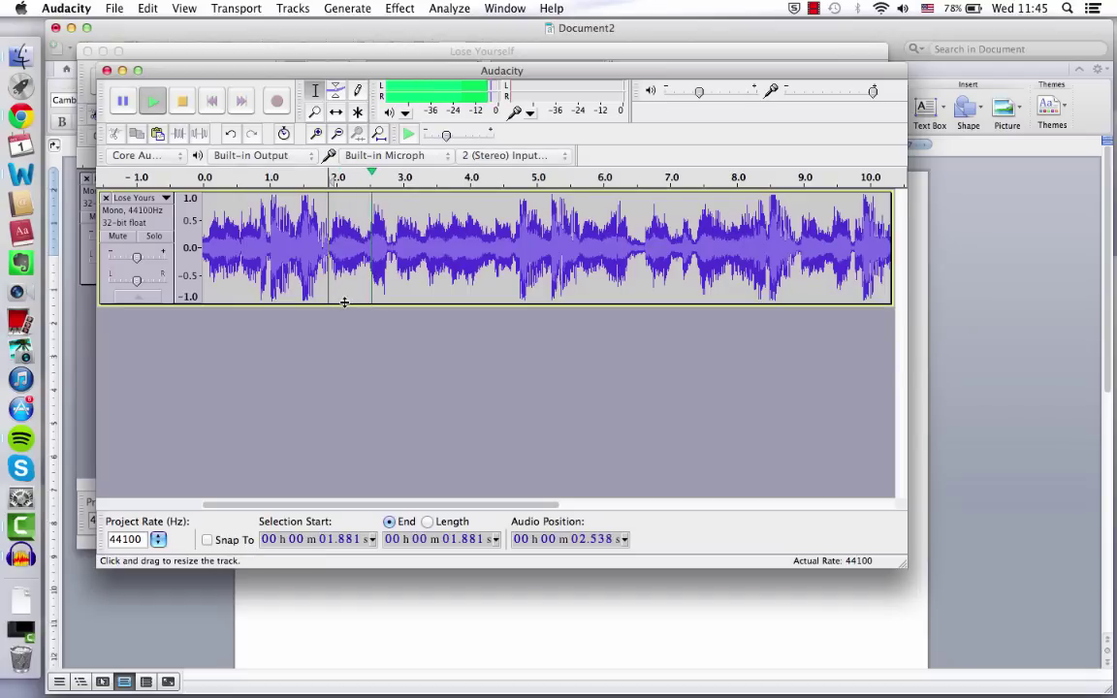
{"action": "key", "text": "space"}
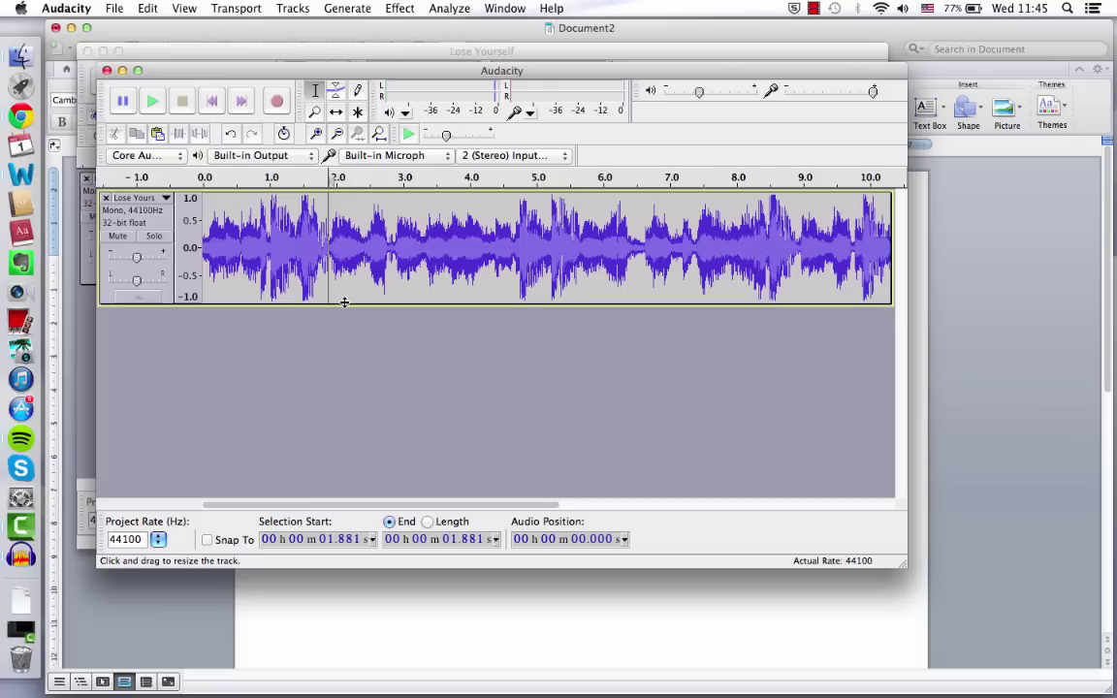
{"action": "key", "text": "space"}
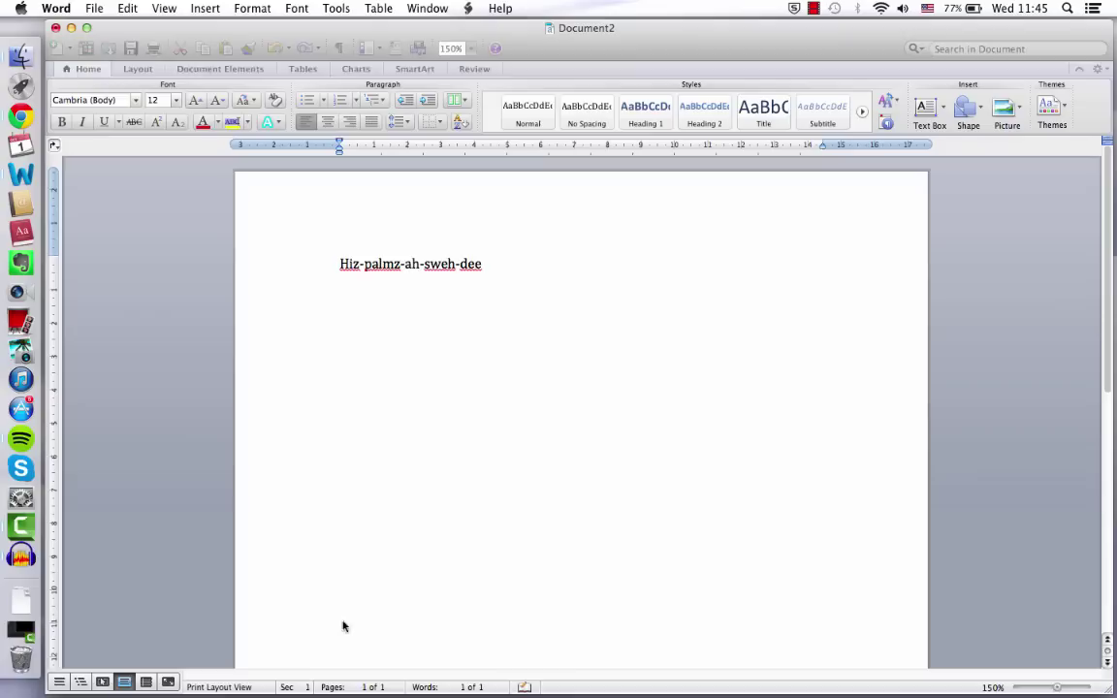
Type the second line 'neez-week-amz-ah-heh-vee', replaying the clip from 1.881 s midway.
{"action": "left_click", "coordinate": [344, 626]}
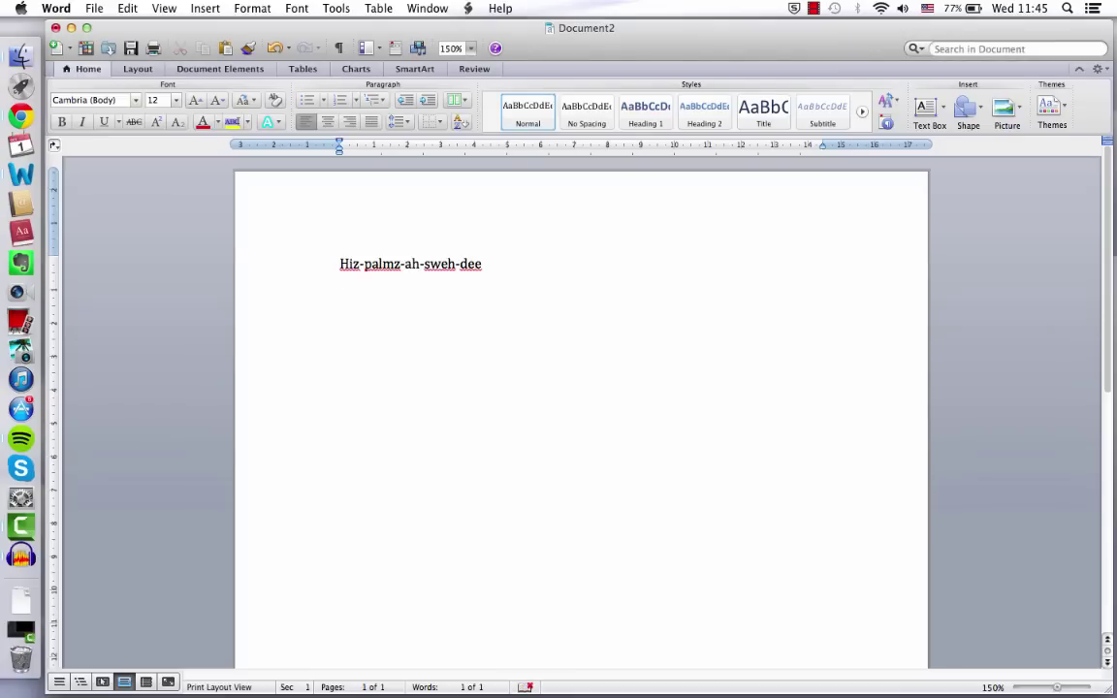
{"action": "type", "text": "neez-week-amz-"}
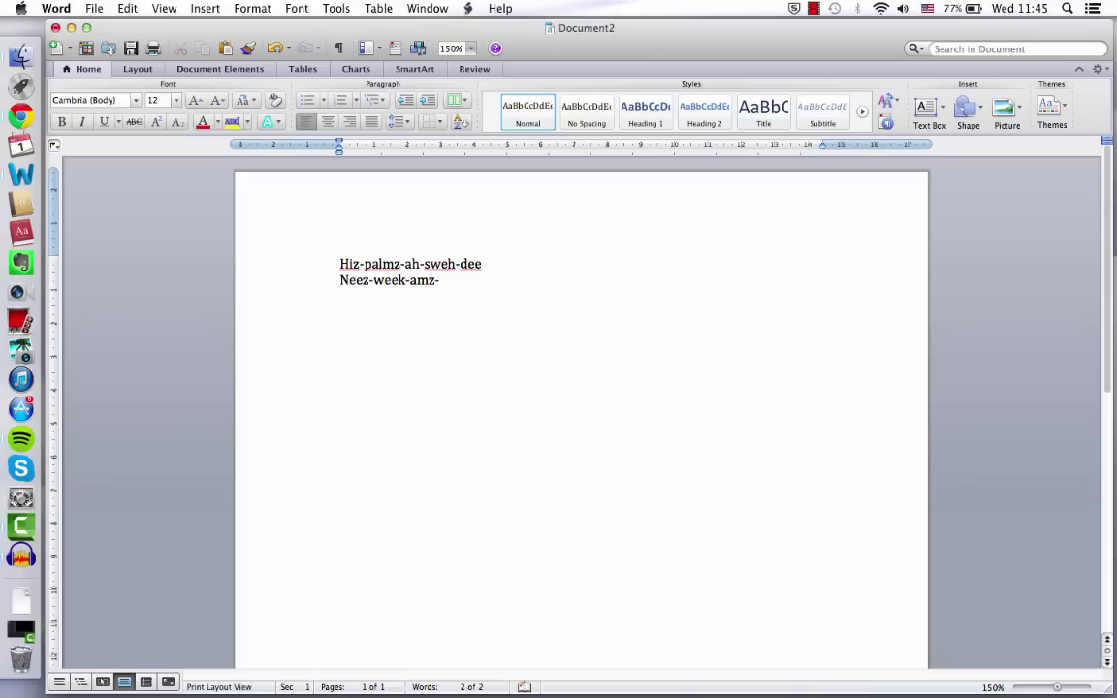
{"action": "type", "text": "ah-"}
{"action": "left_click", "coordinate": [39, 543]}
{"action": "key", "text": "space"}
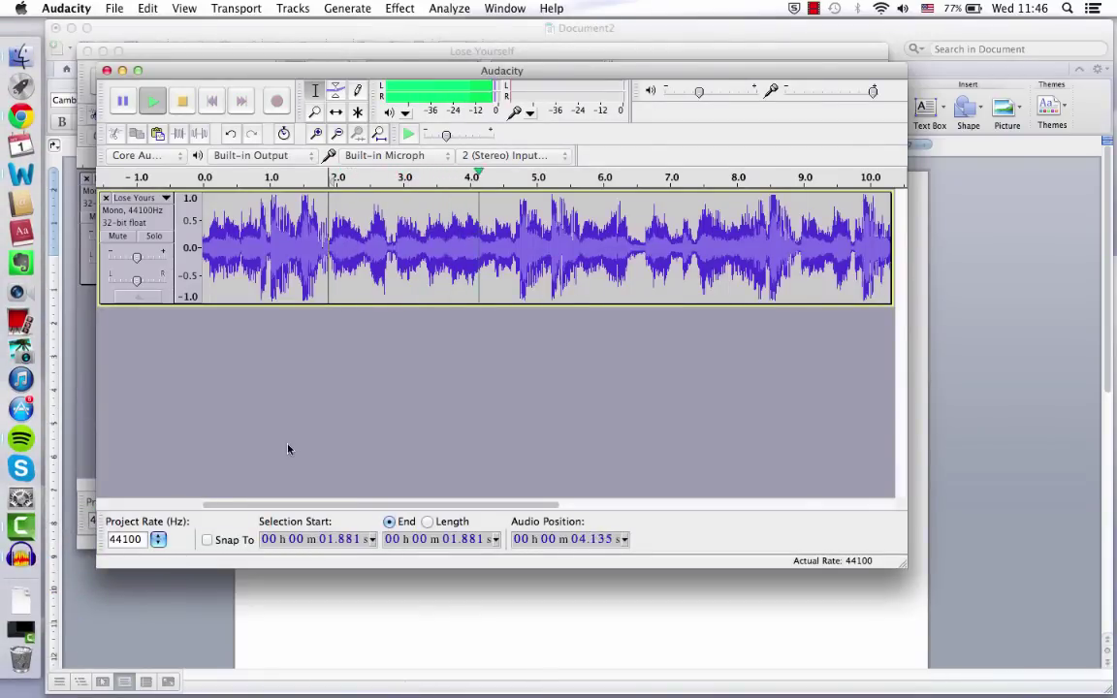
{"action": "key", "text": "space"}
{"action": "left_click", "coordinate": [331, 582]}
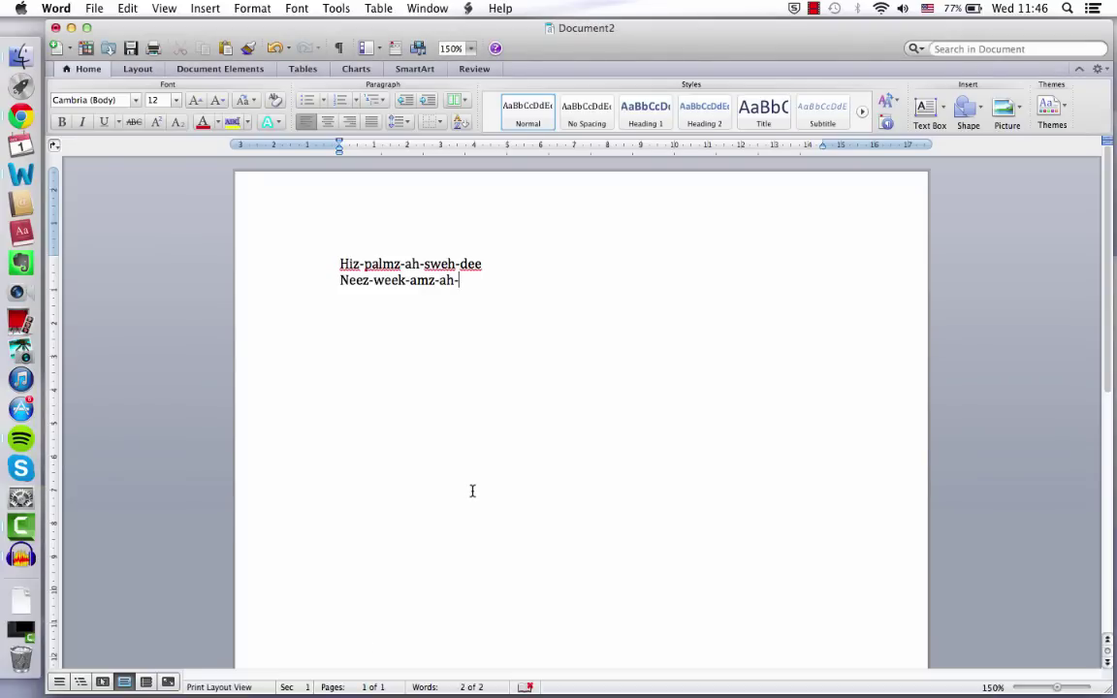
{"action": "type", "text": "heh-vee"}
Minimize Word and move Audacity's play start to the clip's beginning.
{"action": "left_click", "coordinate": [69, 28]}
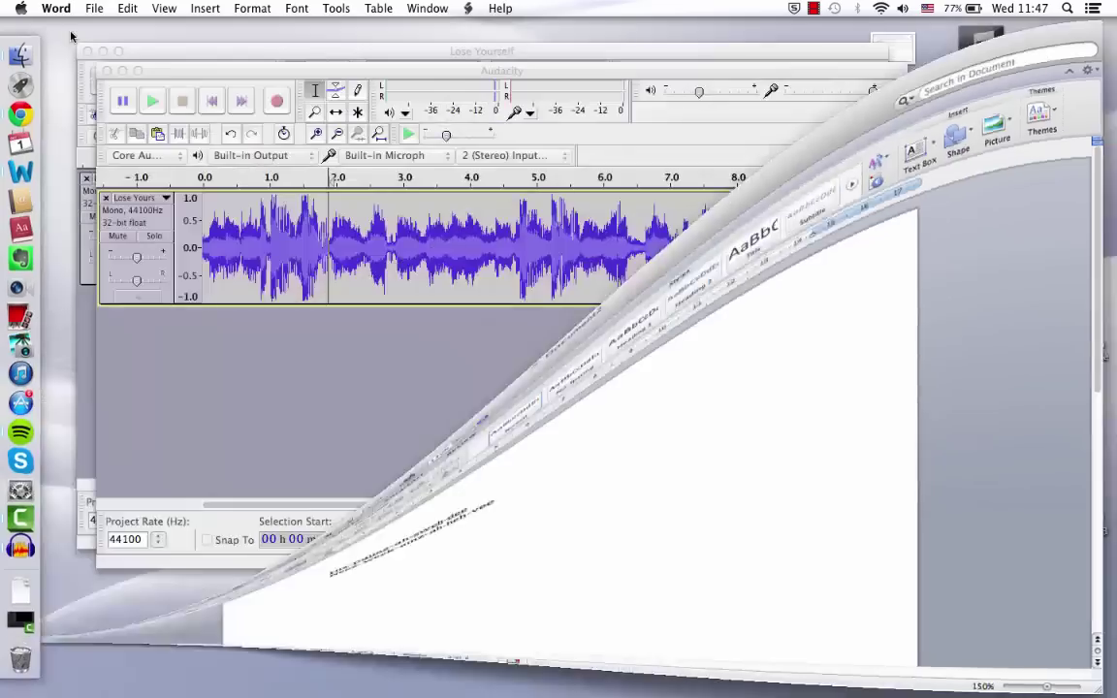
{"action": "left_click", "coordinate": [206, 254]}
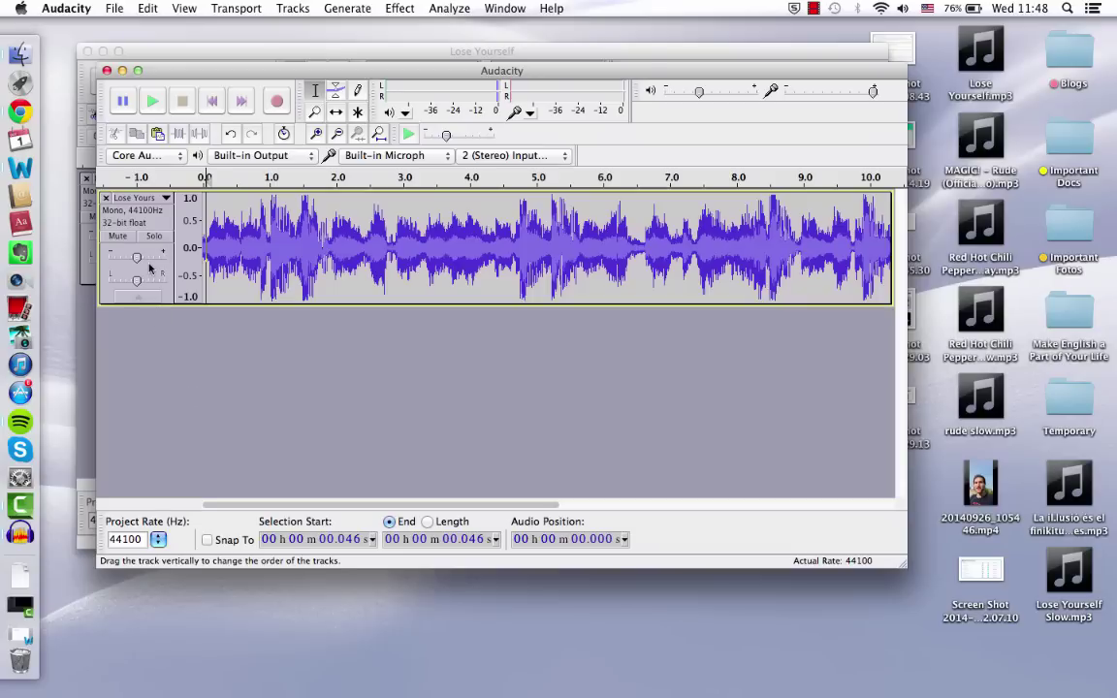
Restore the AZLyrics Lose Yourself page in Chrome, scroll through the lyrics, then restore Word.
{"action": "left_click", "coordinate": [32, 116]}
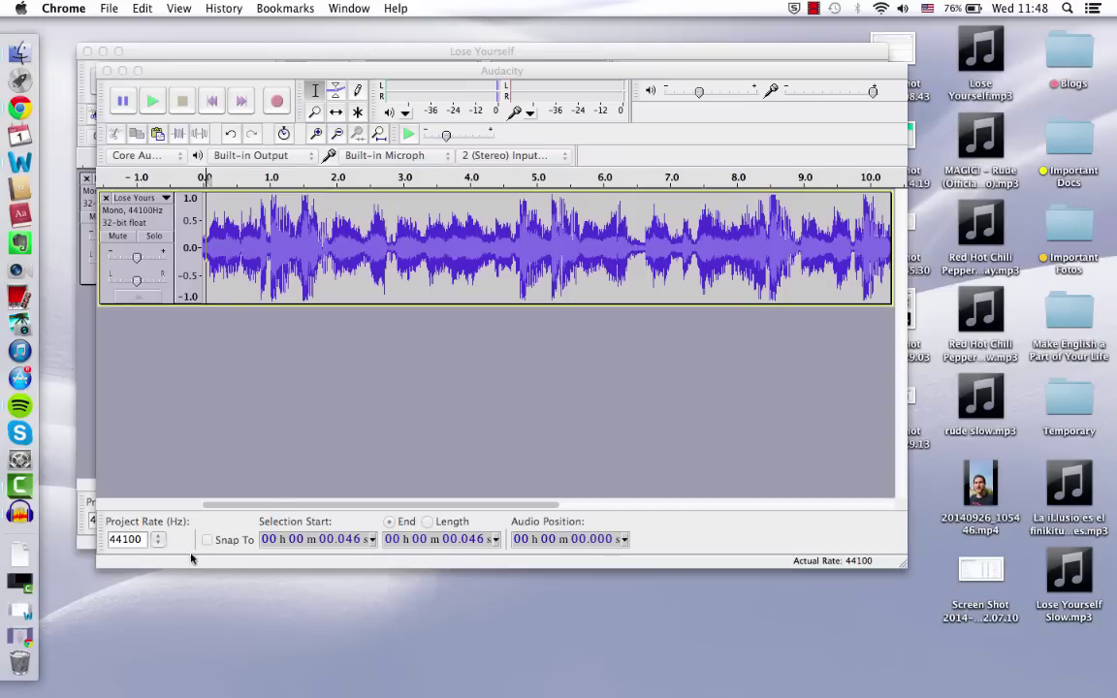
{"action": "left_click", "coordinate": [27, 640]}
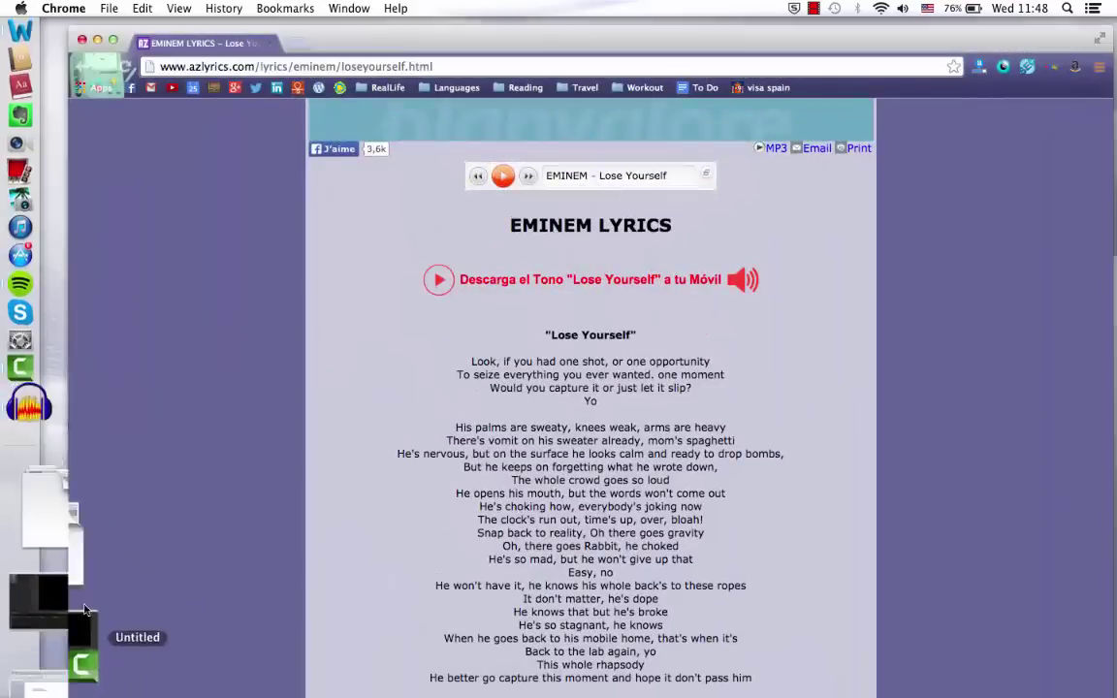
{"action": "scroll", "coordinate": [423, 420], "scroll_direction": "down", "scroll_amount": 5}
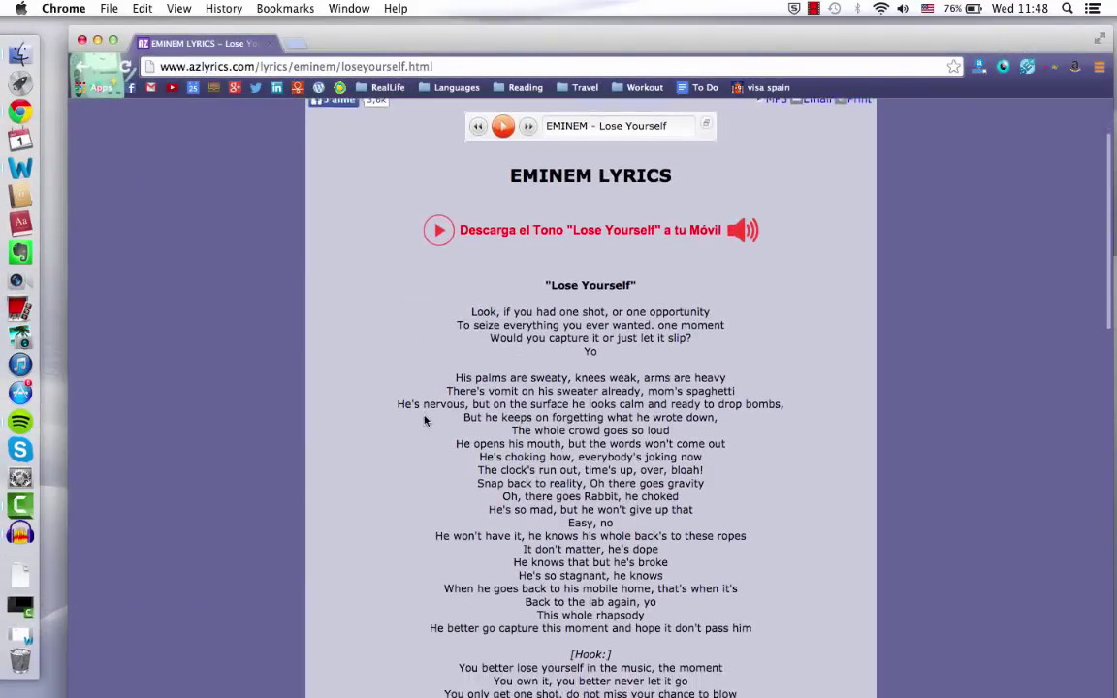
{"action": "scroll", "coordinate": [424, 420], "scroll_direction": "down", "scroll_amount": 5}
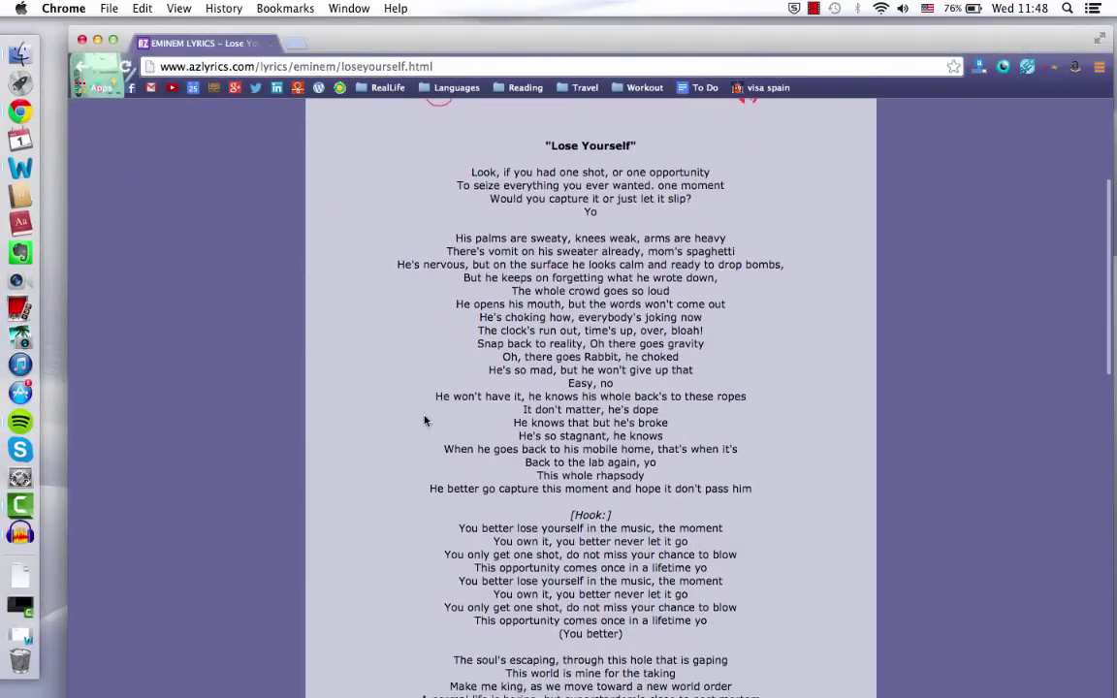
{"action": "scroll", "coordinate": [424, 420], "scroll_direction": "down", "scroll_amount": 1}
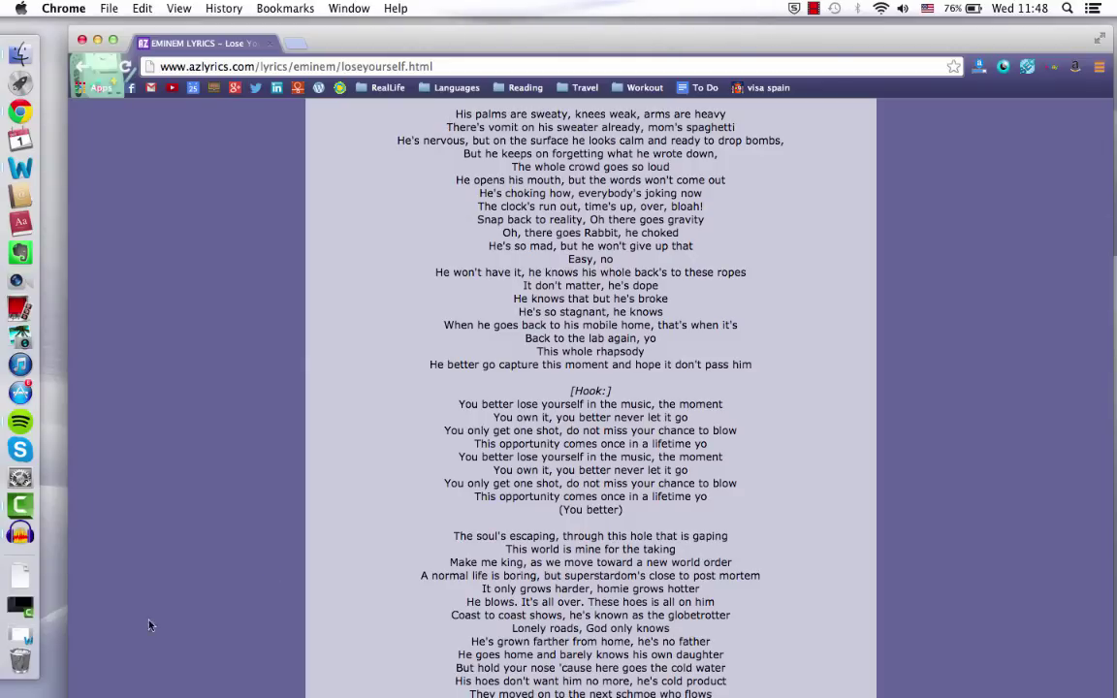
{"action": "left_click", "coordinate": [20, 635]}
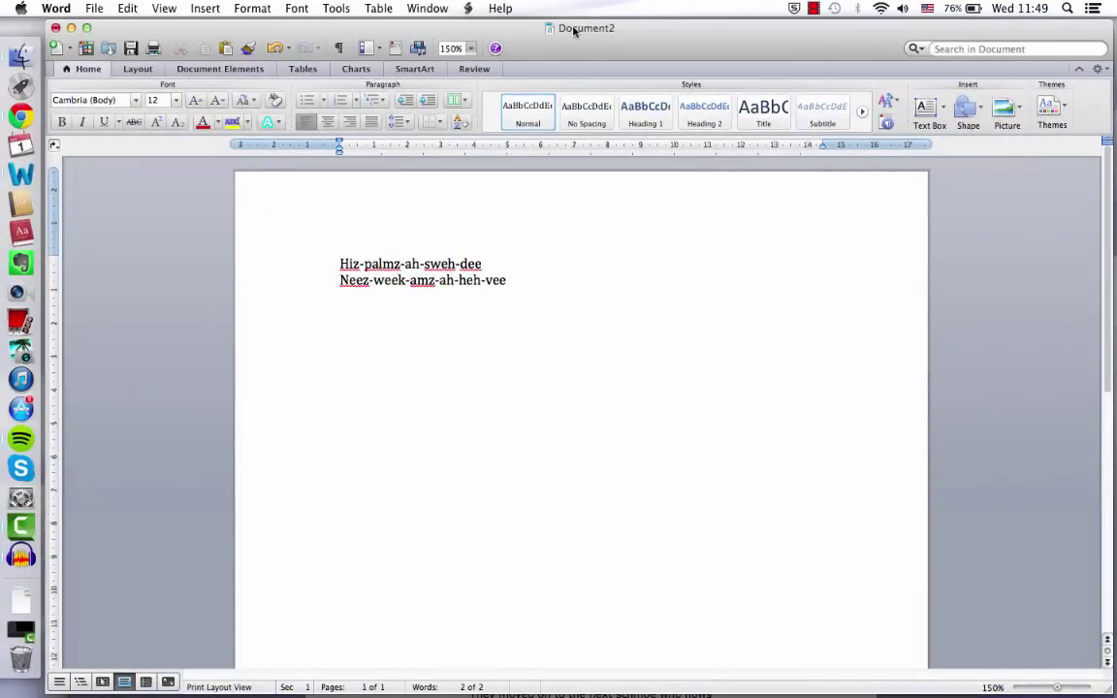
Move the Word notes below the lyrics and select the syllables 'Hiz-palmz'.
{"action": "left_click_drag", "start_coordinate": [618, 30], "coordinate": [696, 233]}
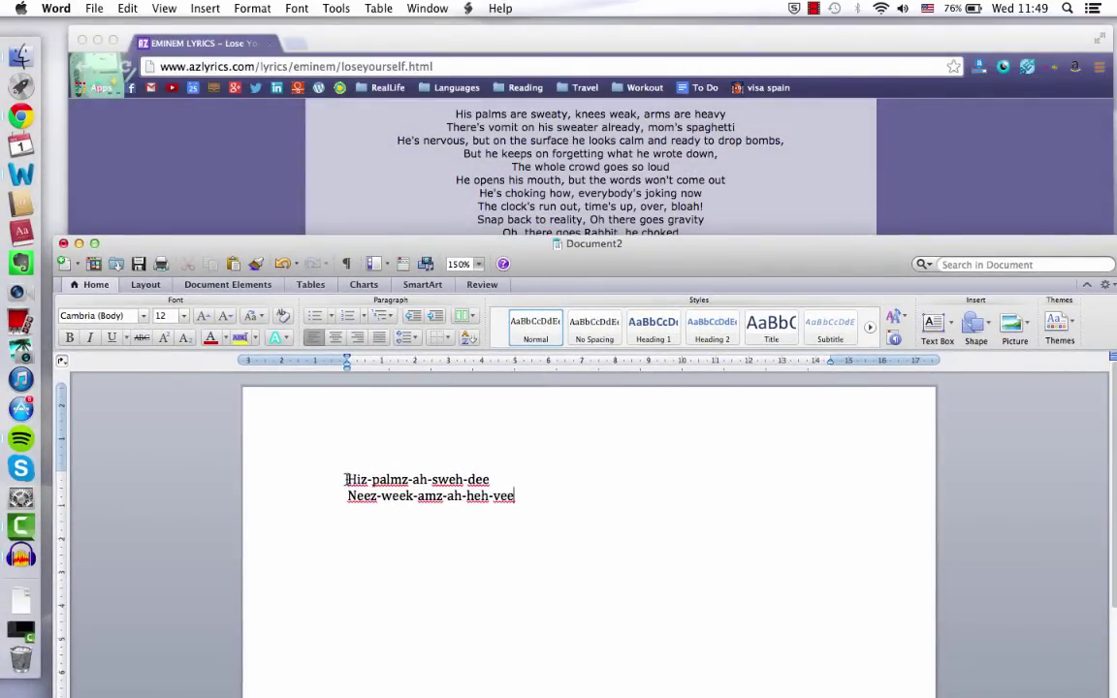
{"action": "left_click_drag", "start_coordinate": [346, 479], "coordinate": [408, 480]}
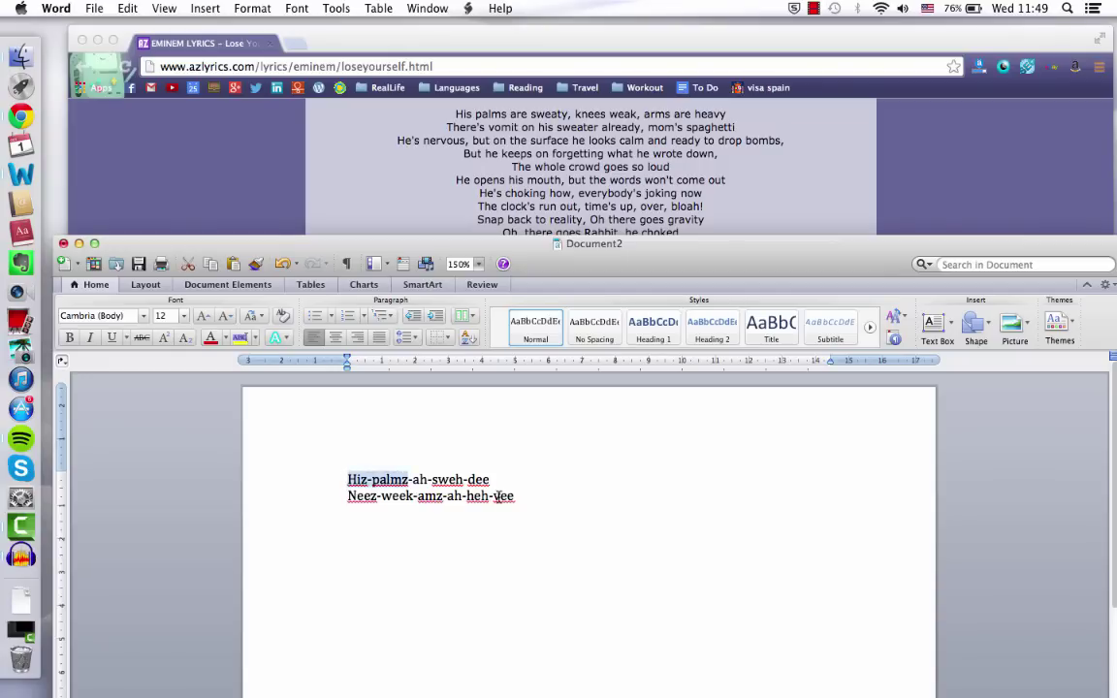
{"action": "type", "text": "Hiz-palmz"}
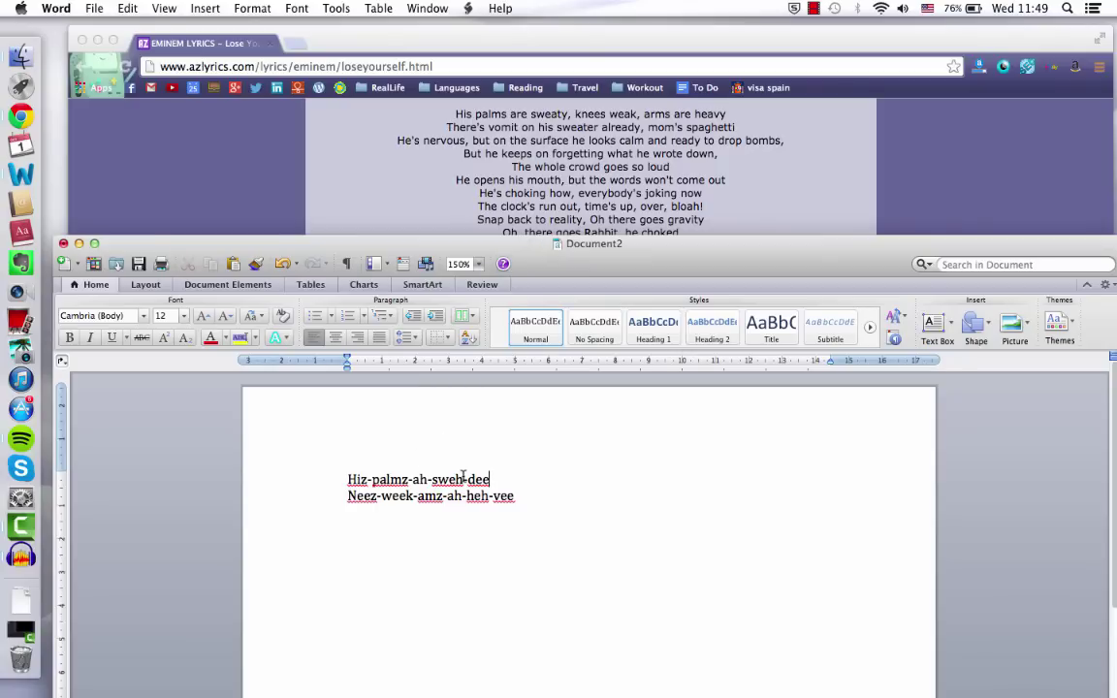
Replay the clip briefly in Audacity and return to the Word syllable notes.
{"action": "left_click", "coordinate": [49, 621]}
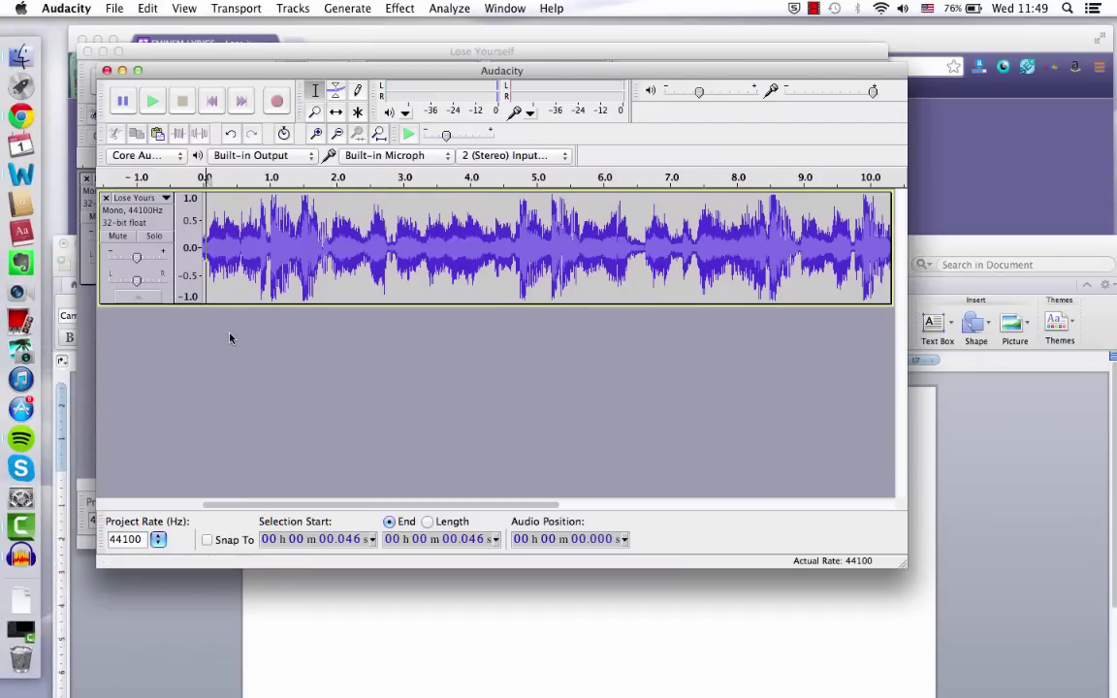
{"action": "key", "text": "space"}
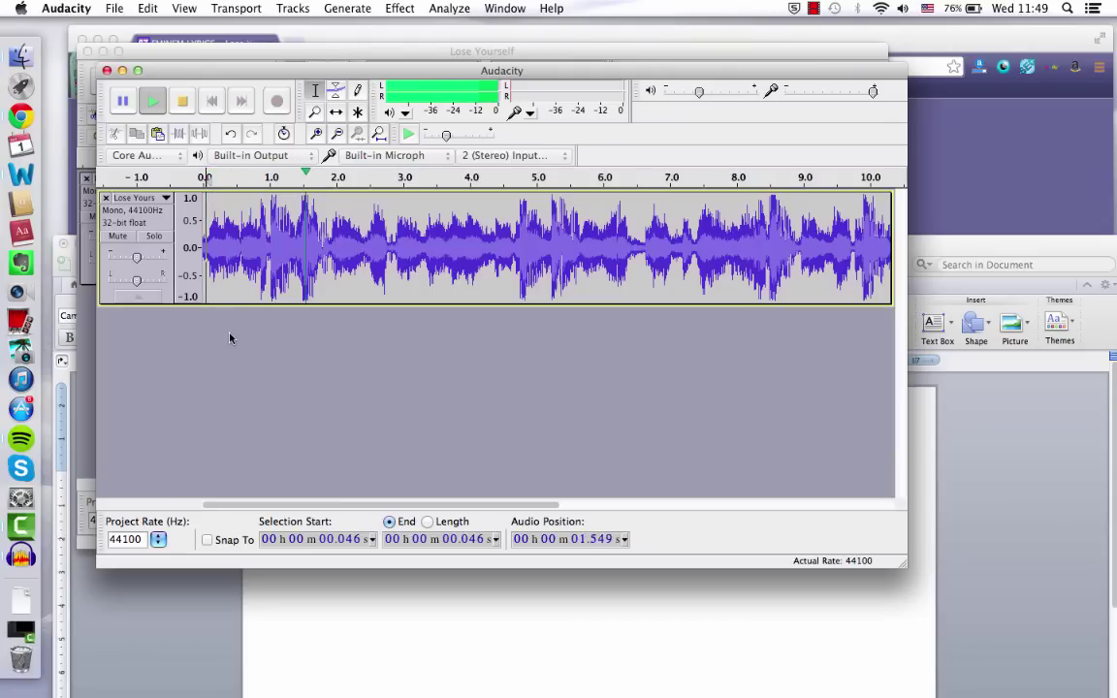
{"action": "key", "text": "space"}
{"action": "left_click", "coordinate": [399, 637]}
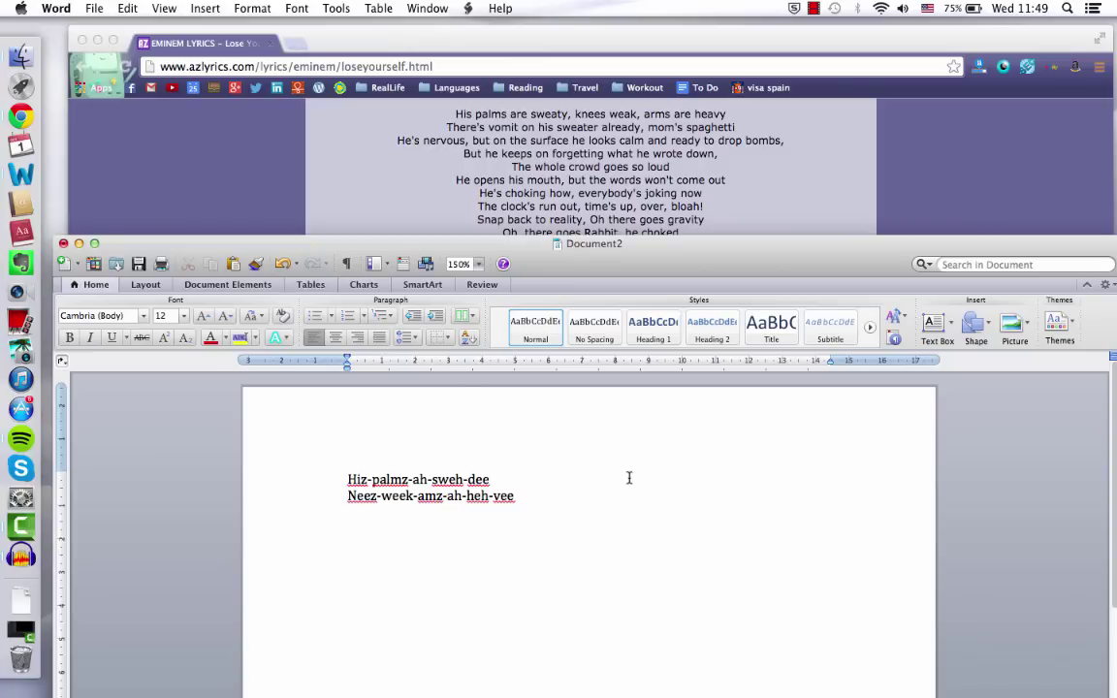
In Word, change the syllable 'ah' to 'ar' so the first line reads 'Hiz-palmz-ar-sweh-dee'.
{"action": "key", "text": "BackSpace"}
{"action": "type", "text": "r"}
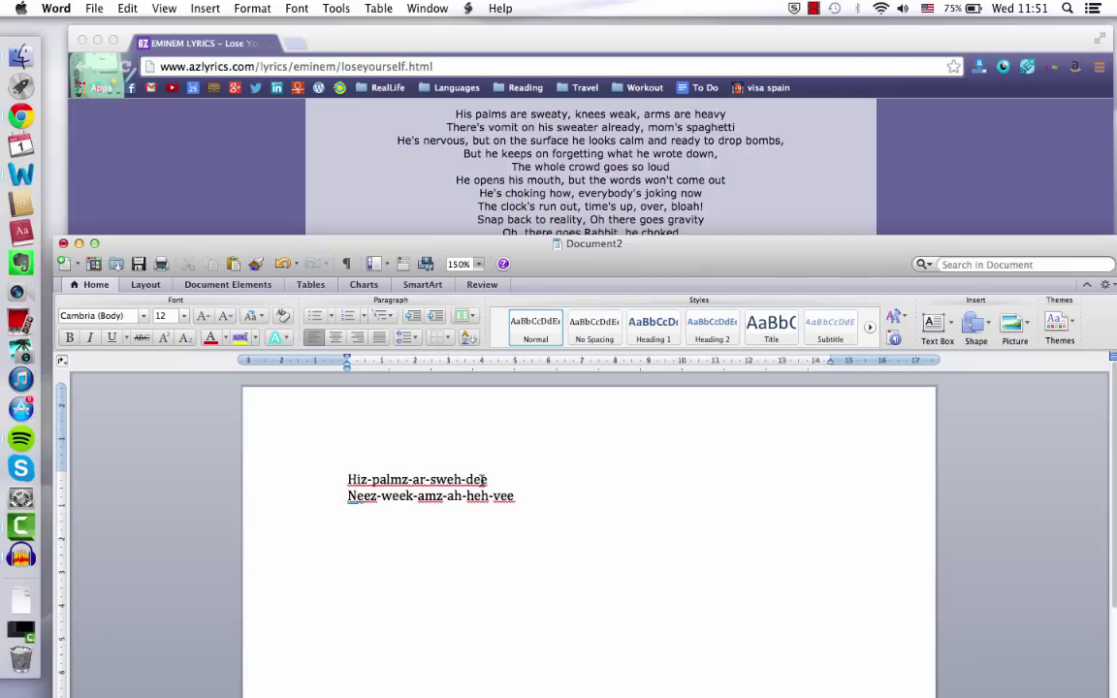
{"action": "left_click", "coordinate": [40, 559]}
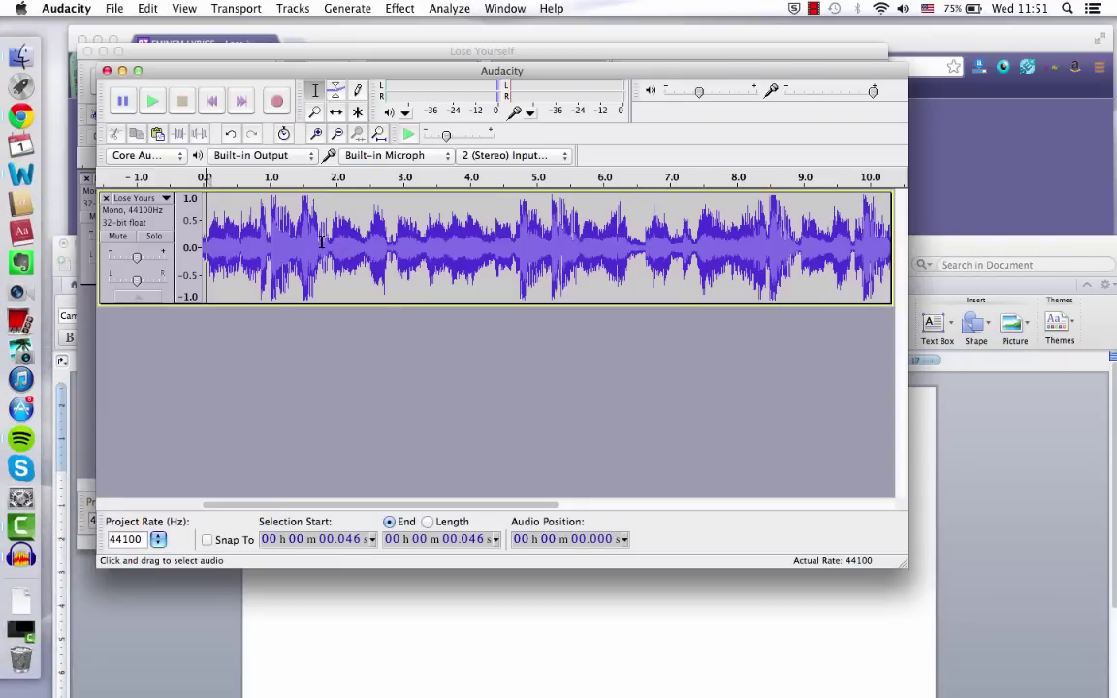
Create a new empty Audacity project, then return to the Lose Yourself window.
{"action": "left_click", "coordinate": [106, 8]}
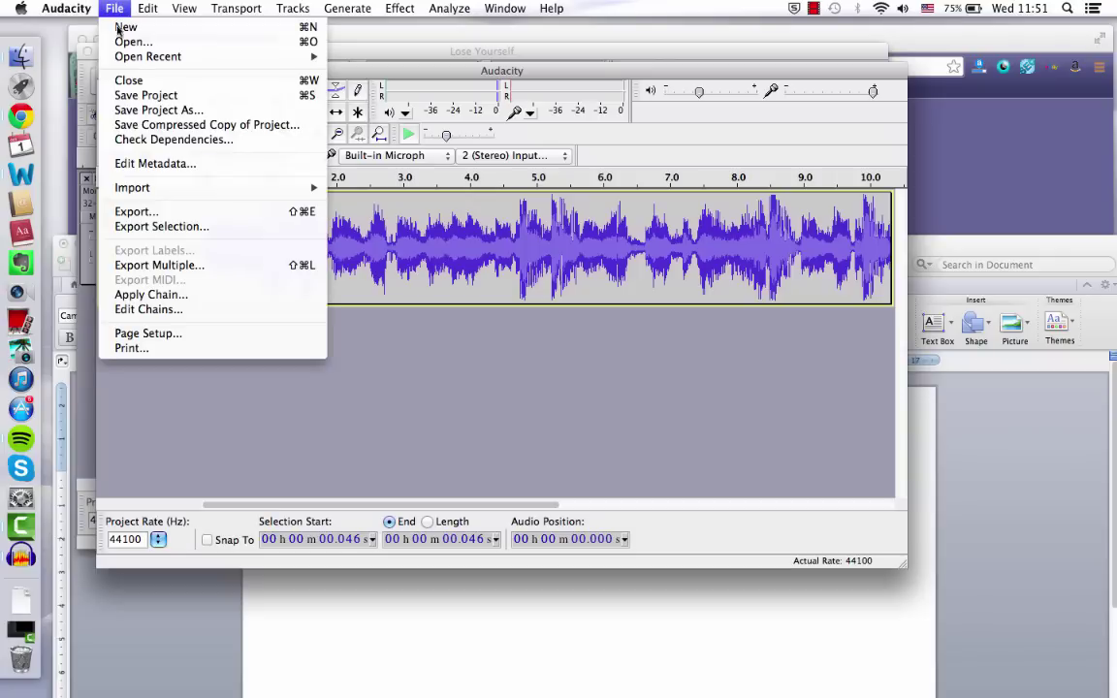
{"action": "left_click", "coordinate": [174, 32]}
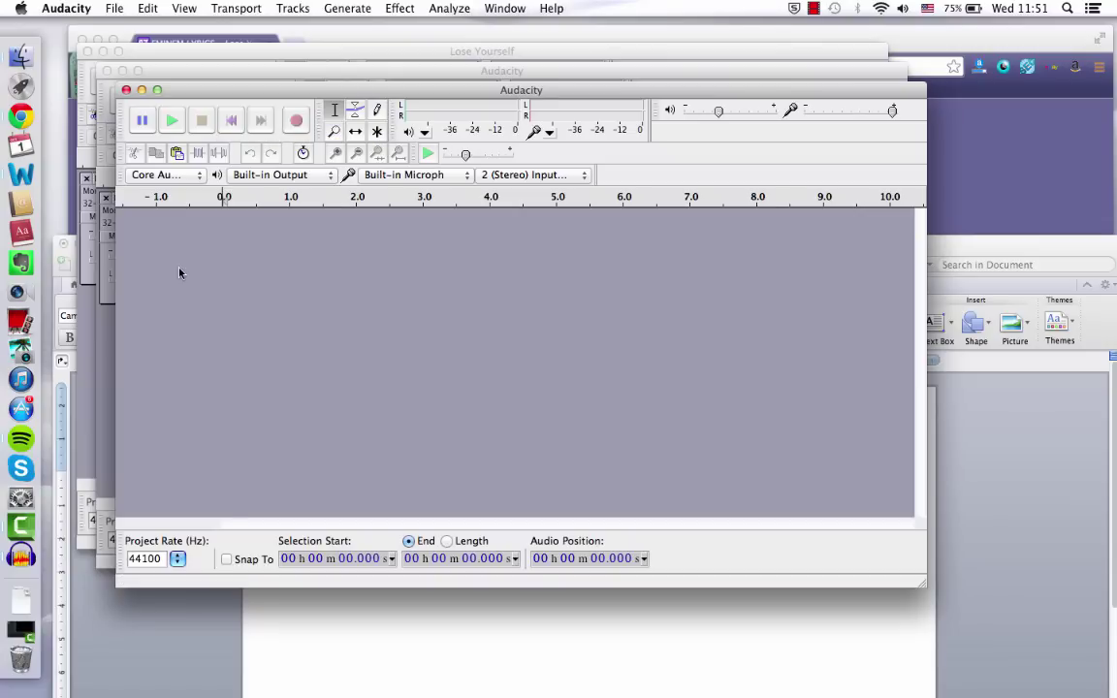
{"action": "left_click", "coordinate": [220, 80]}
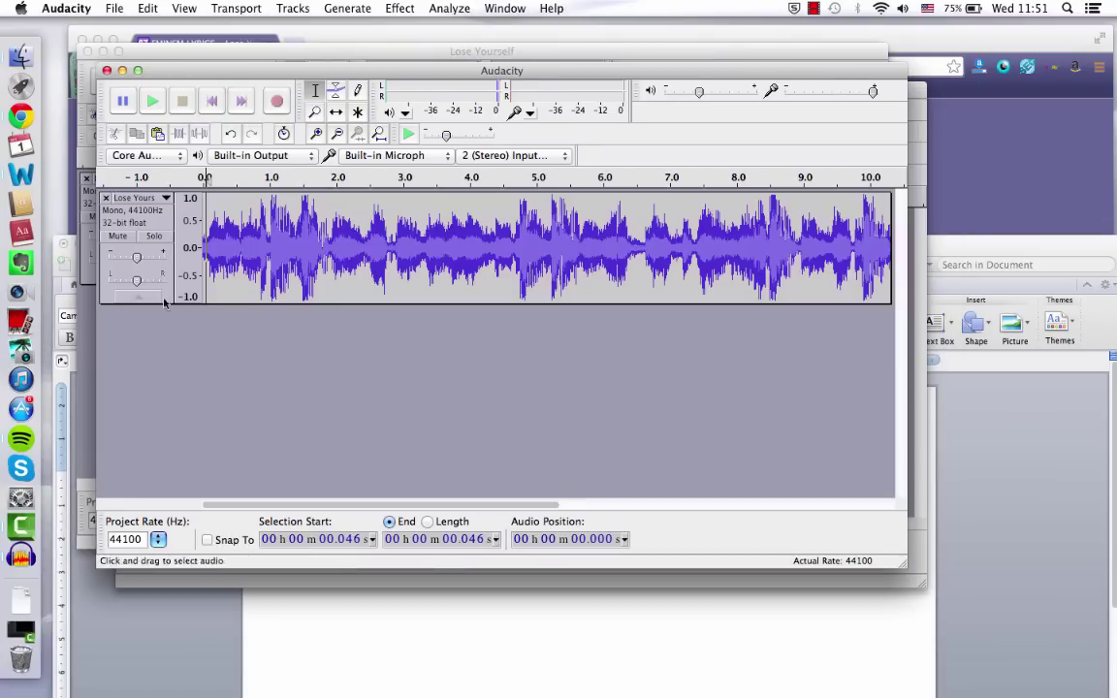
Start exporting the clip as audio, cancel the export, and switch to the browser.
{"action": "left_click", "coordinate": [116, 8]}
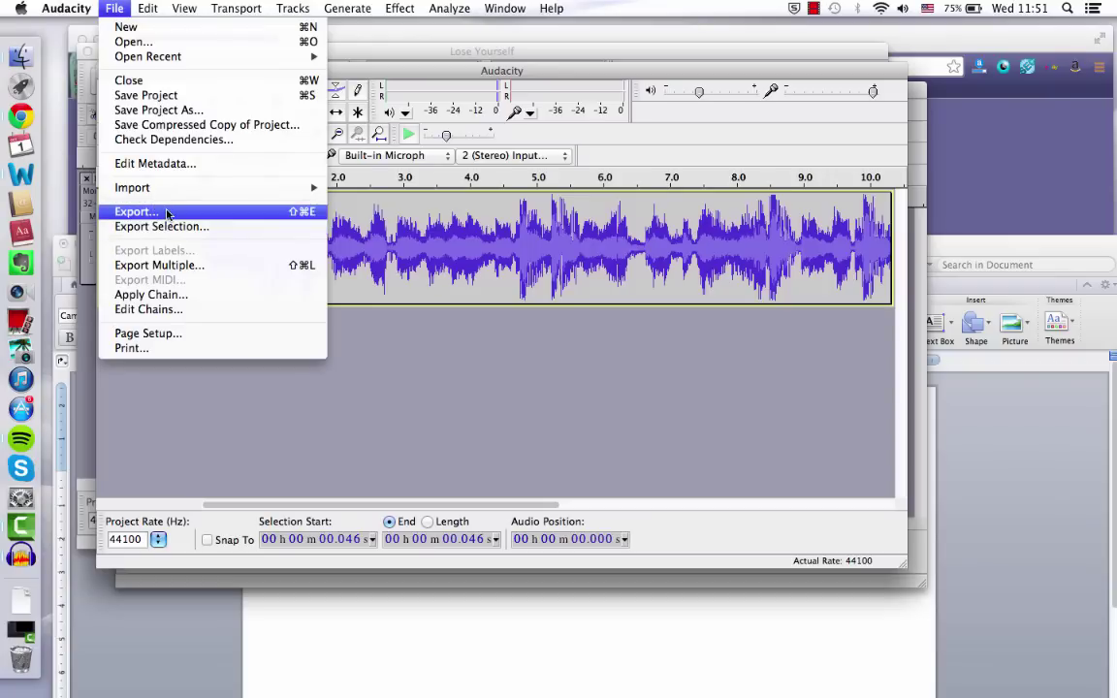
{"action": "left_click", "coordinate": [135, 212]}
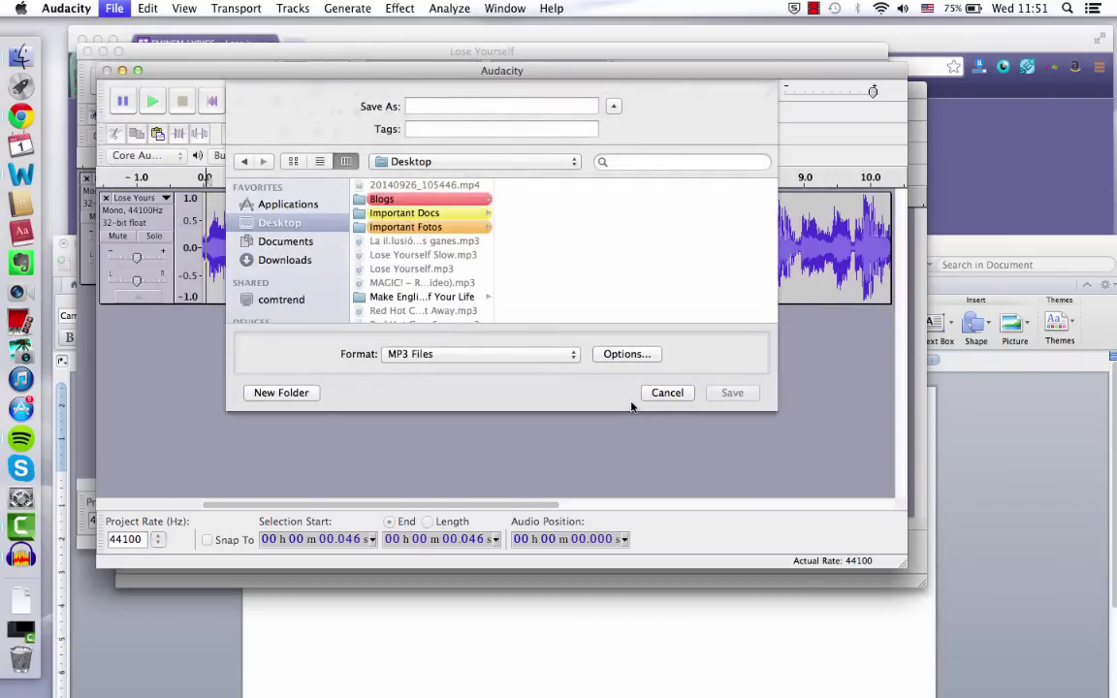
{"action": "left_click", "coordinate": [658, 393]}
{"action": "left_click", "coordinate": [970, 165]}
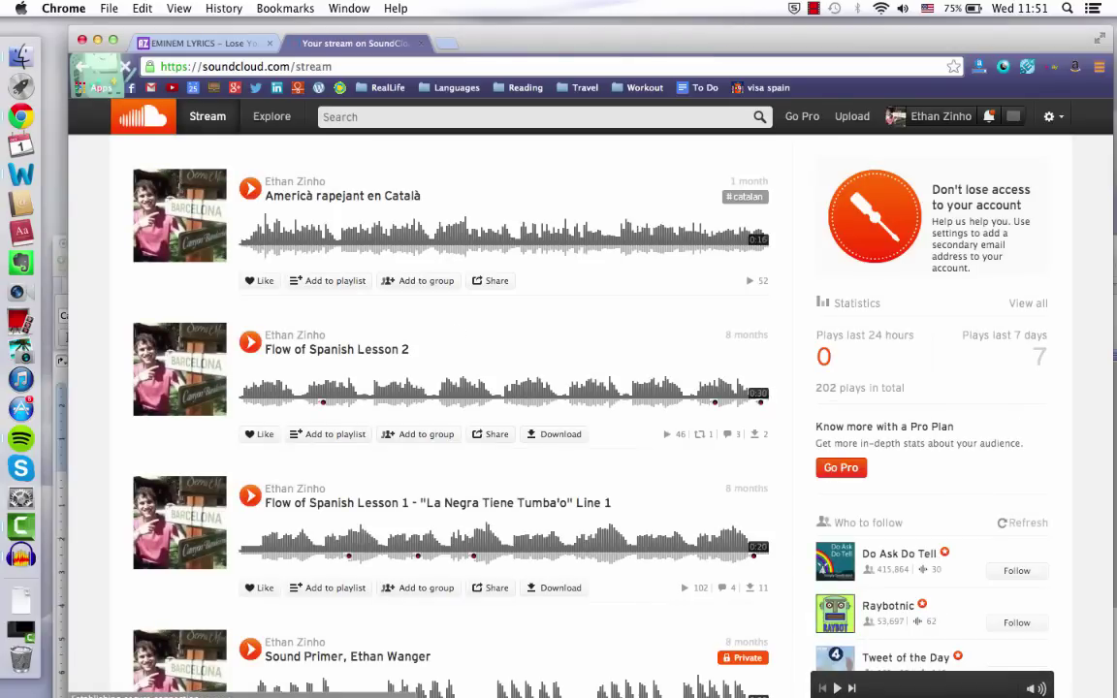
Go to SoundCloud's Upload page and dismiss the file picker without choosing a file.
{"action": "left_click", "coordinate": [844, 118]}
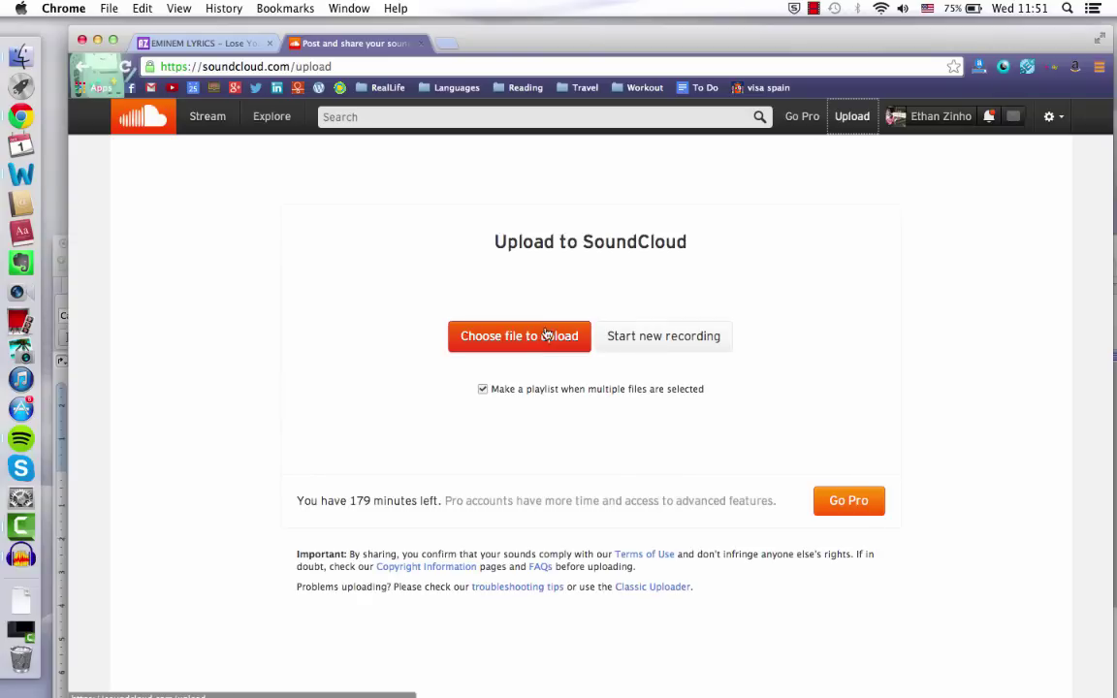
{"action": "left_click", "coordinate": [543, 336]}
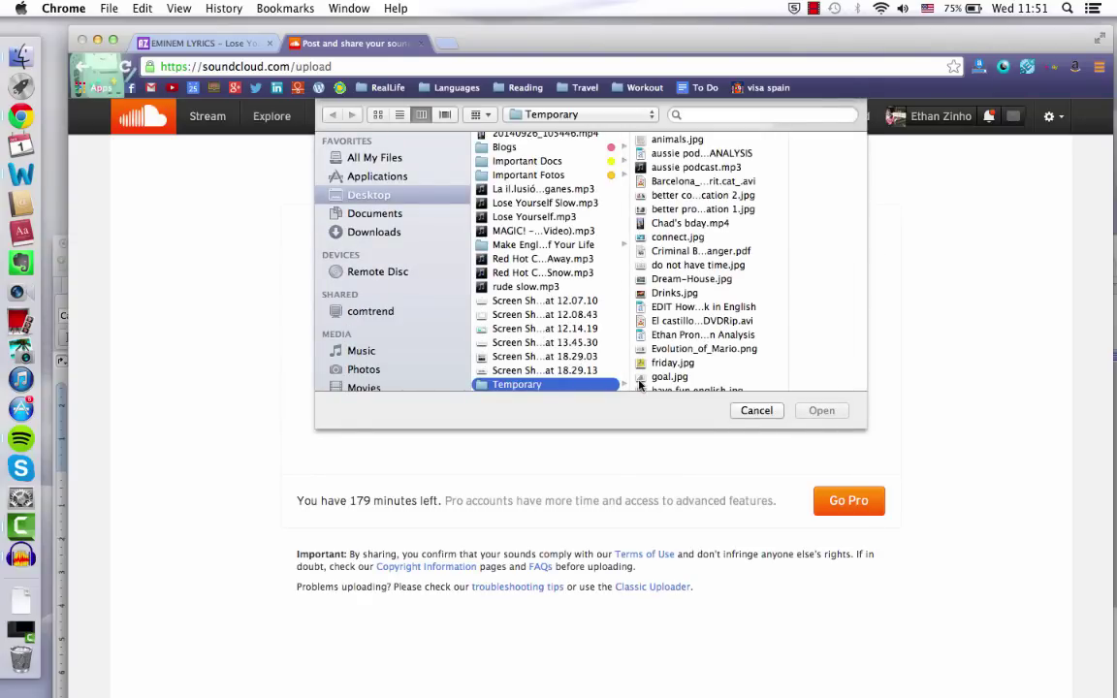
{"action": "left_click", "coordinate": [755, 411]}
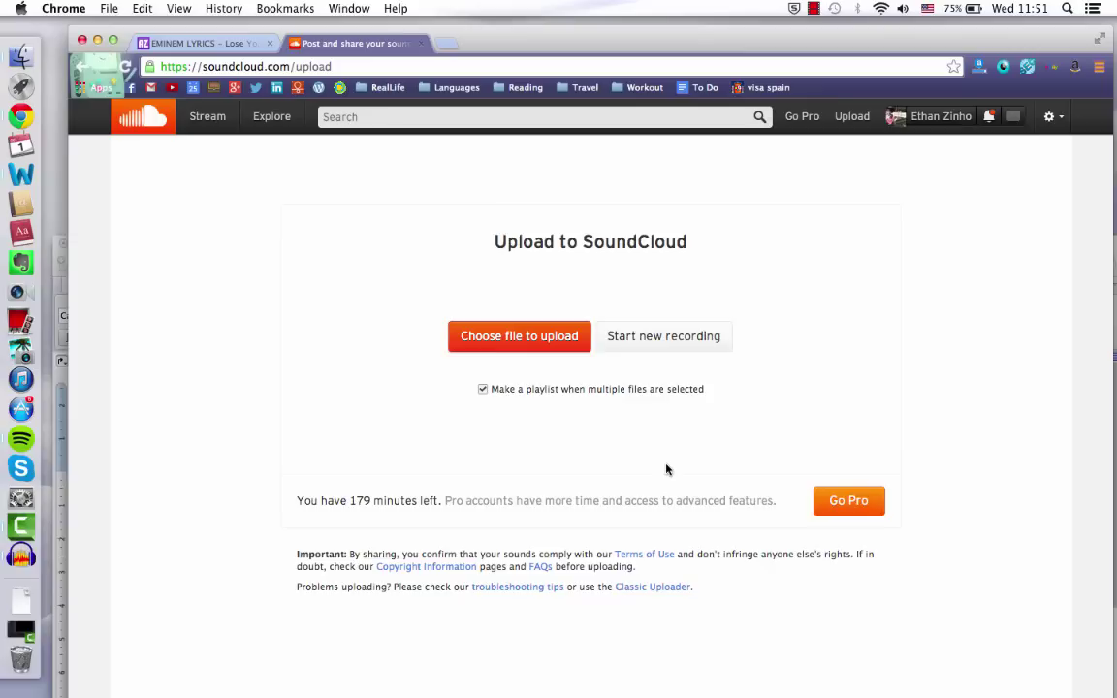